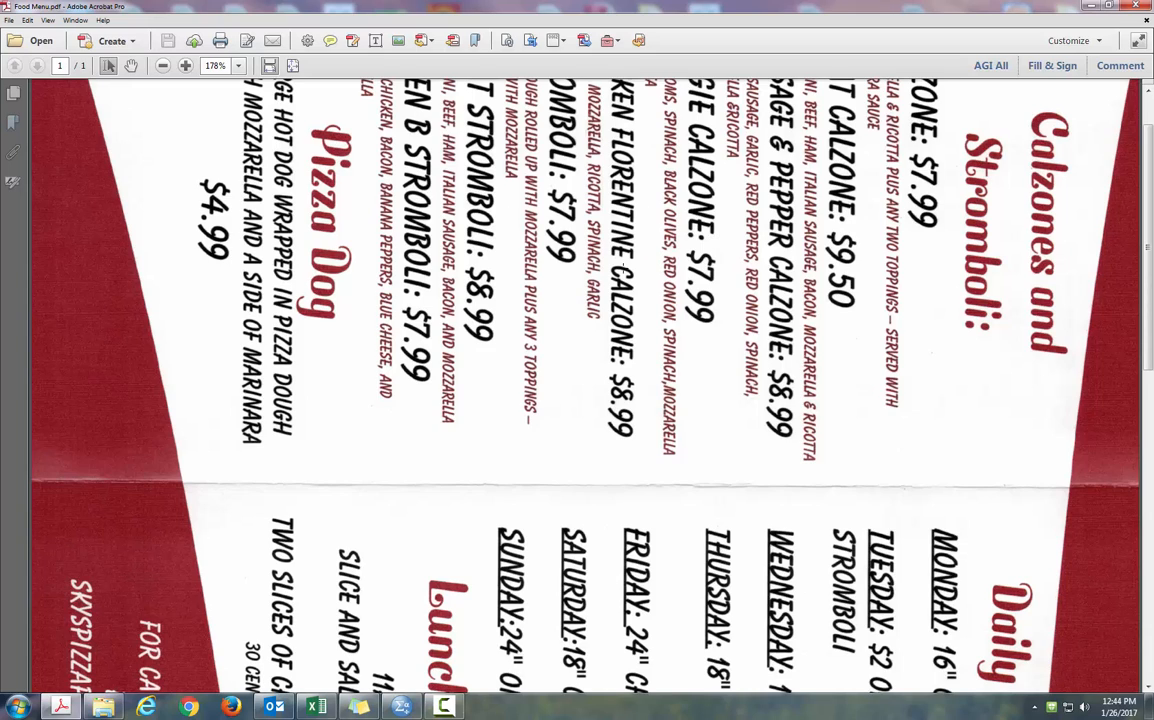
pyautogui.scroll(2, 527, 231)
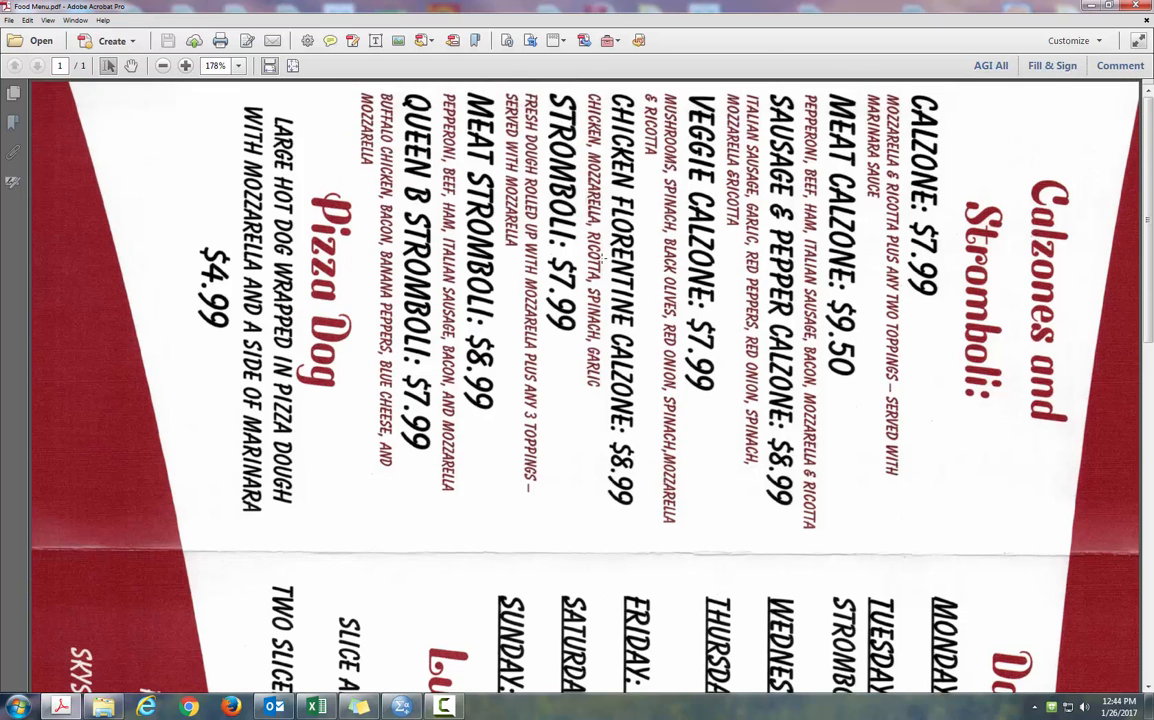
pyautogui.scroll(-5, 545, 231)
pyautogui.scroll(4, 600, 254)
pyautogui.scroll(-6, 560, 210)
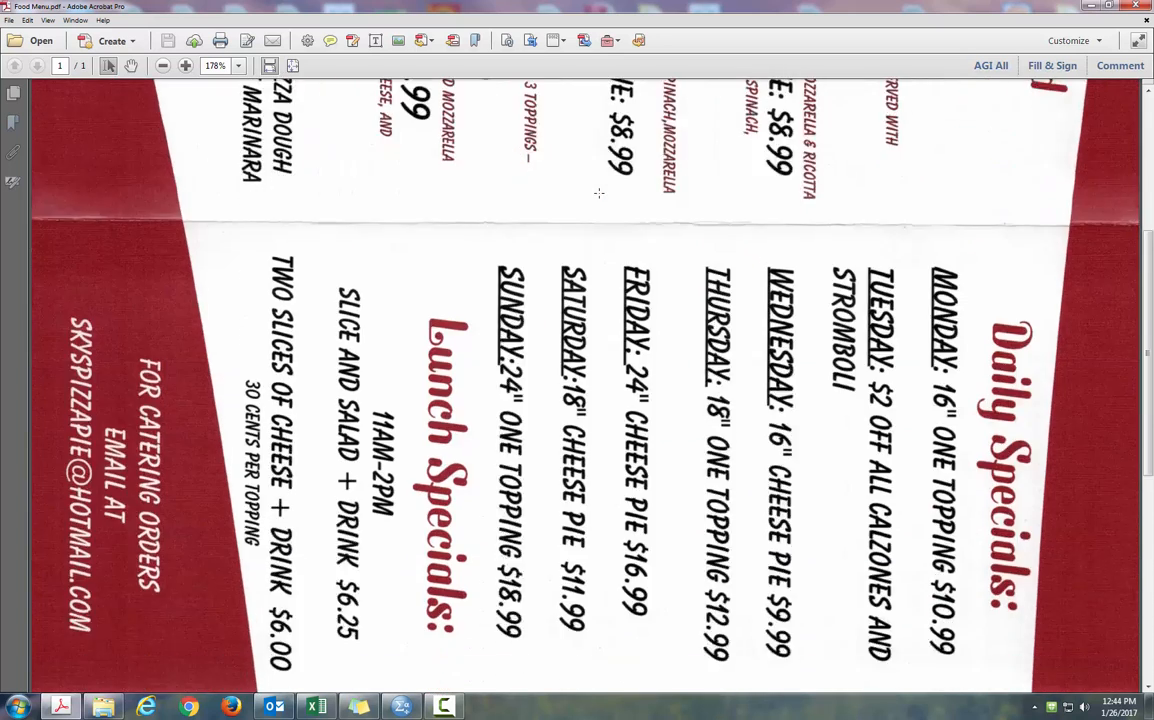
pyautogui.scroll(6, 597, 196)
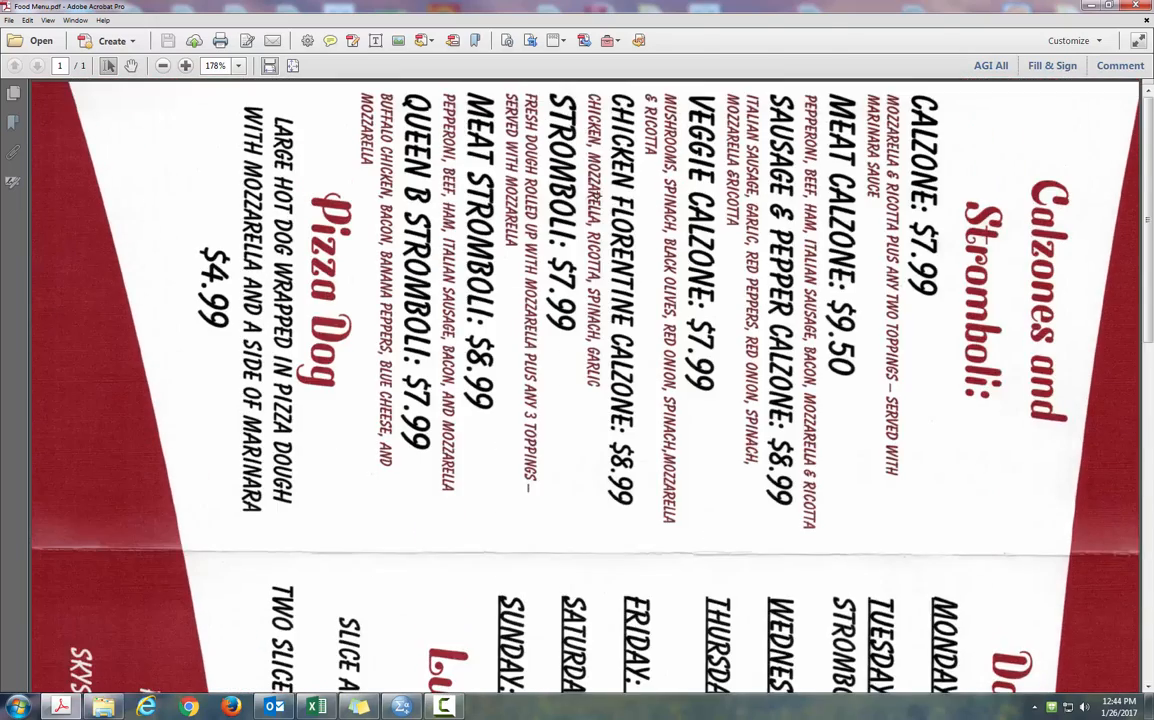
pyautogui.scroll(-5, 584, 385)
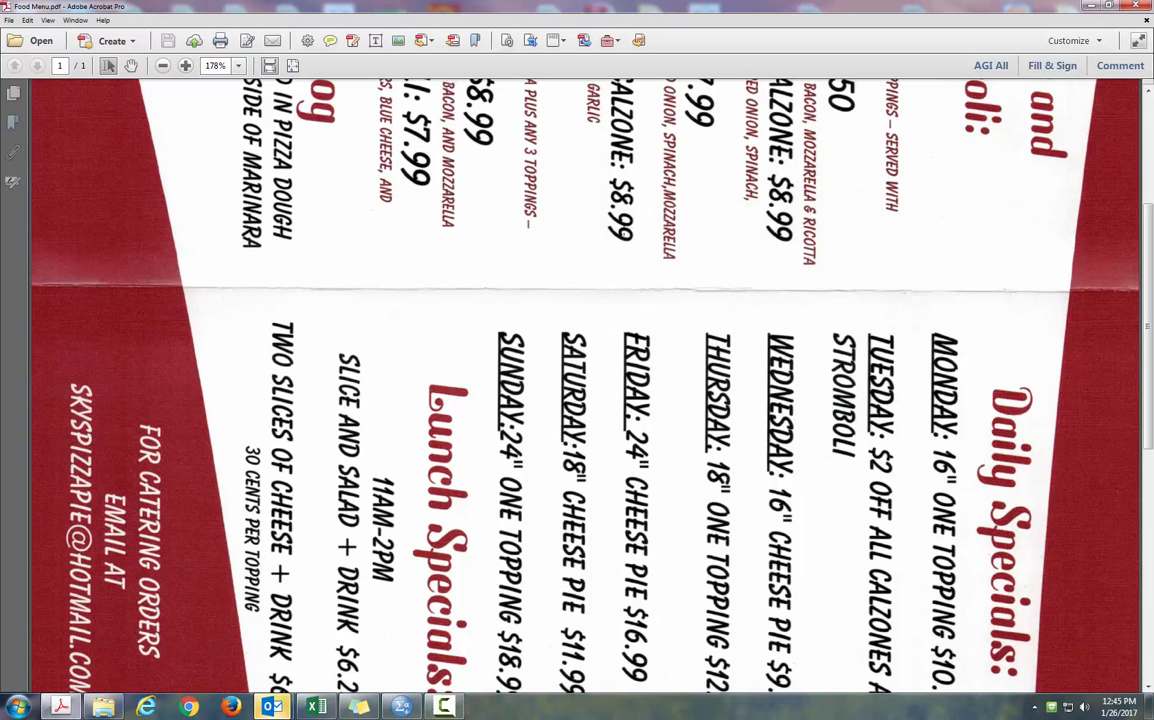
# Step: Rotate the sideways menu page clockwise three times so its text reads upright
pyautogui.rightClick(627, 234)
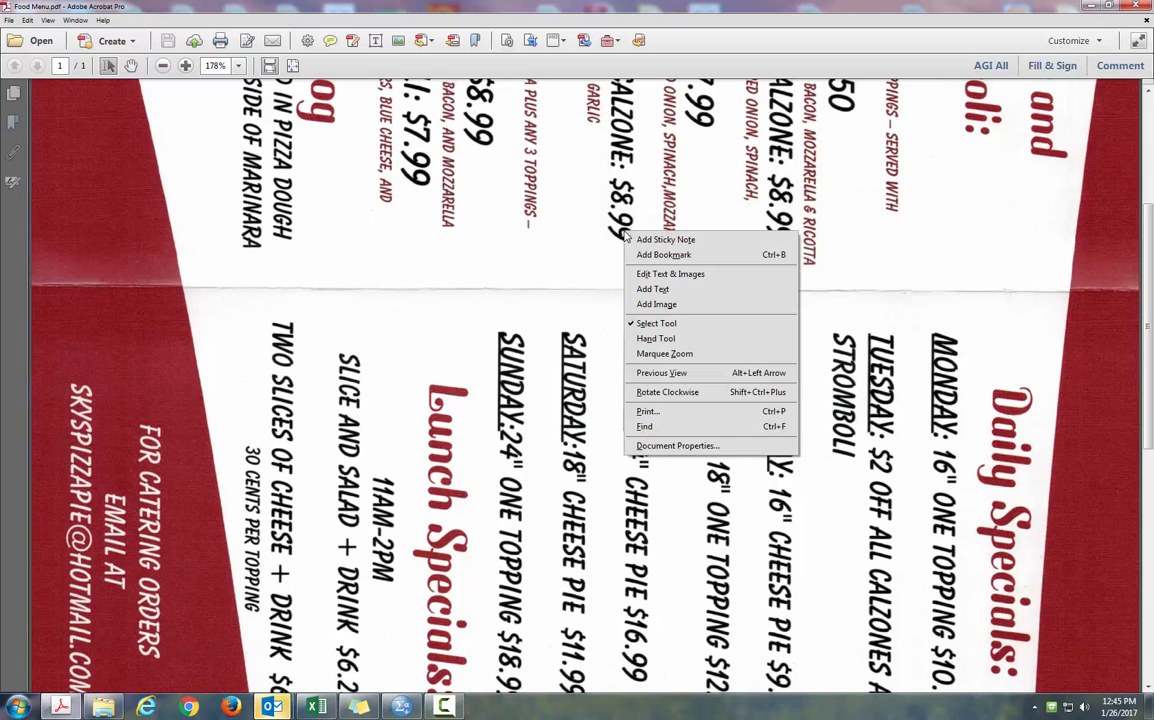
pyautogui.click(670, 396)
pyautogui.rightClick(556, 236)
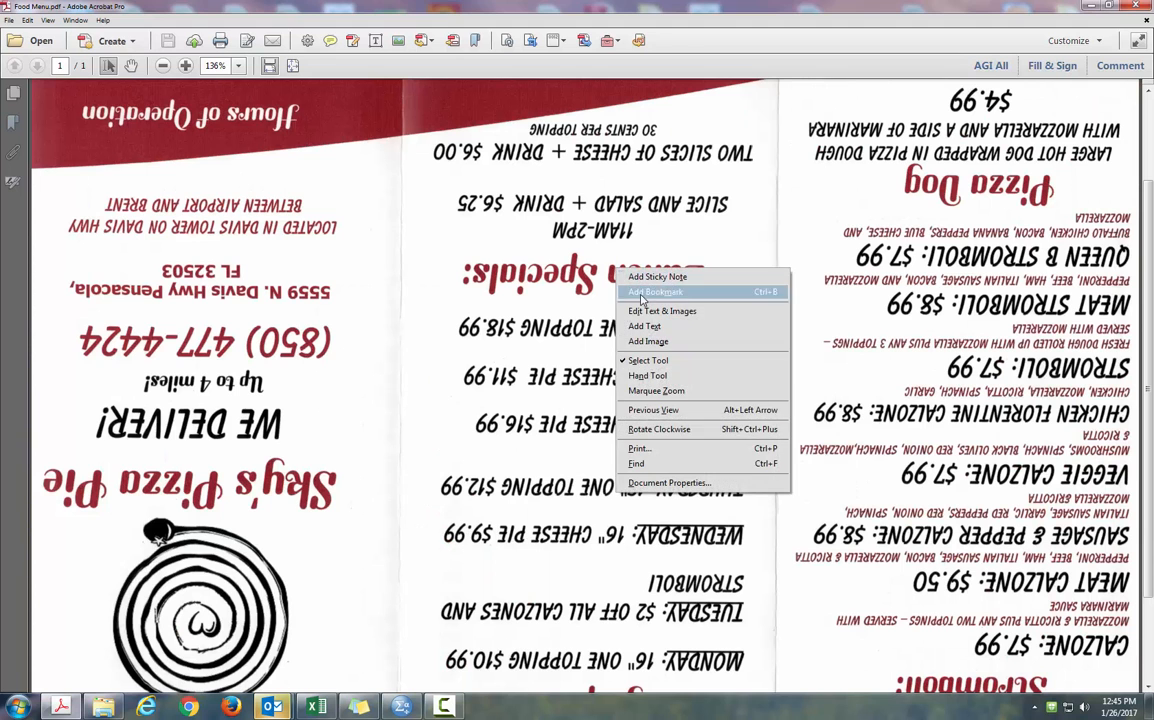
pyautogui.click(640, 387)
pyautogui.rightClick(585, 245)
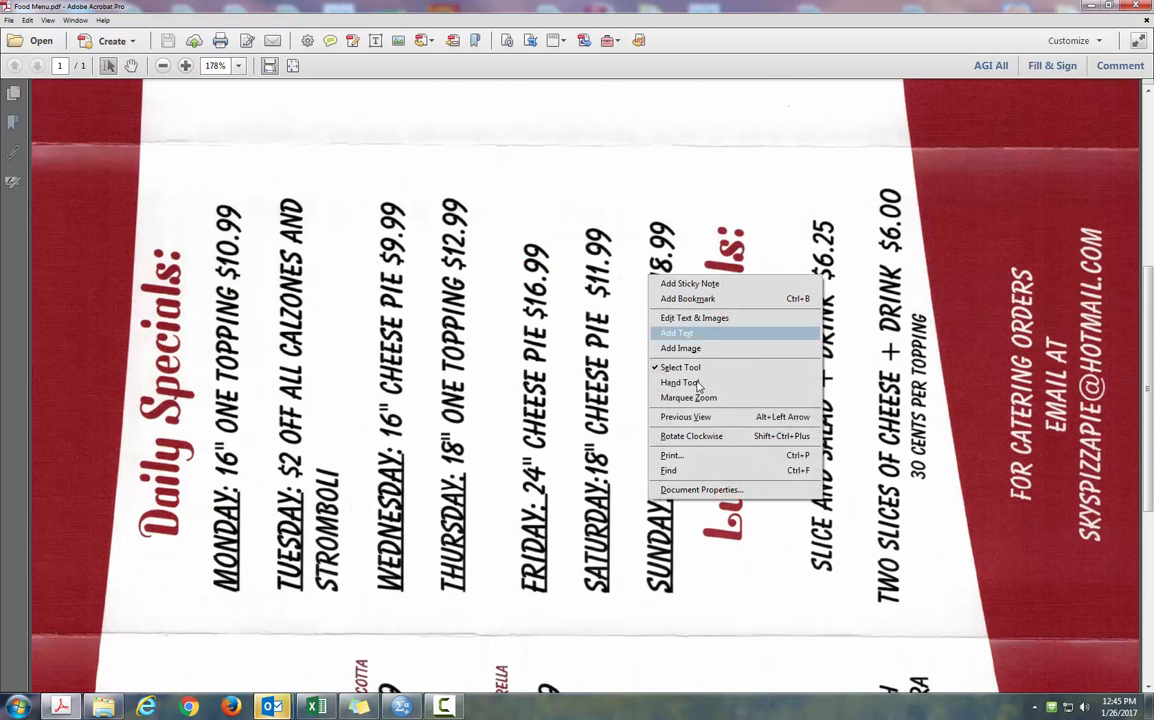
pyautogui.click(640, 385)
pyautogui.scroll(1, 1012, 265)
pyautogui.scroll(2, 496, 265)
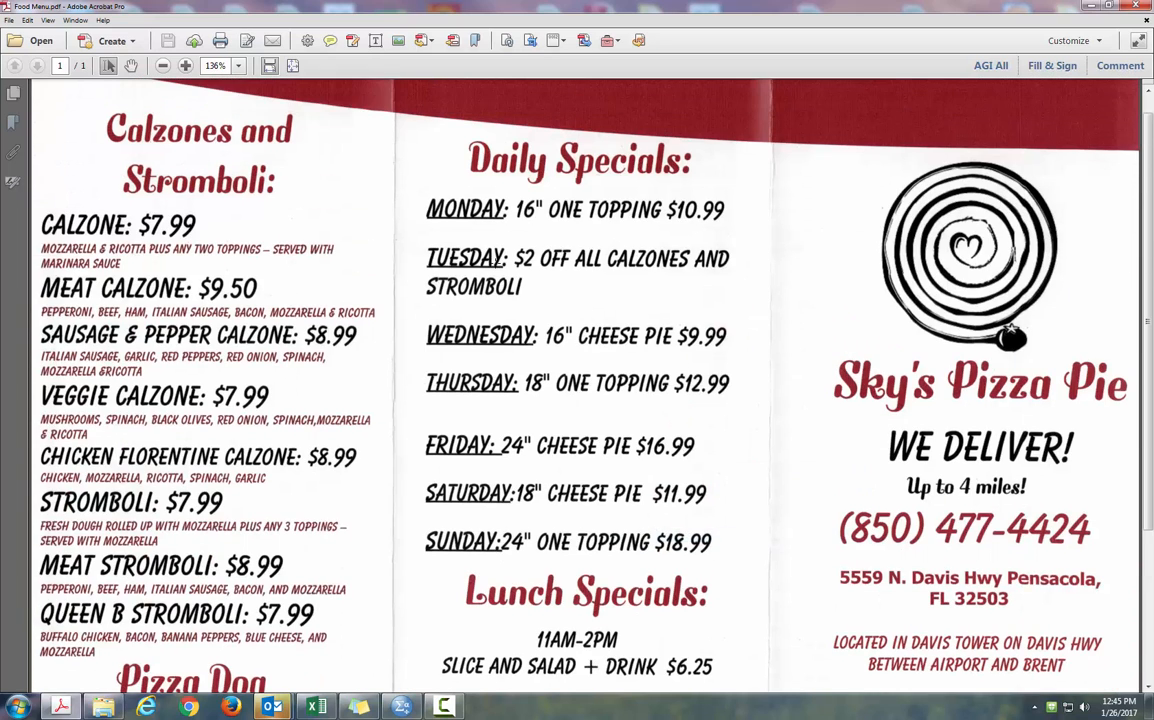
pyautogui.scroll(-1, 496, 265)
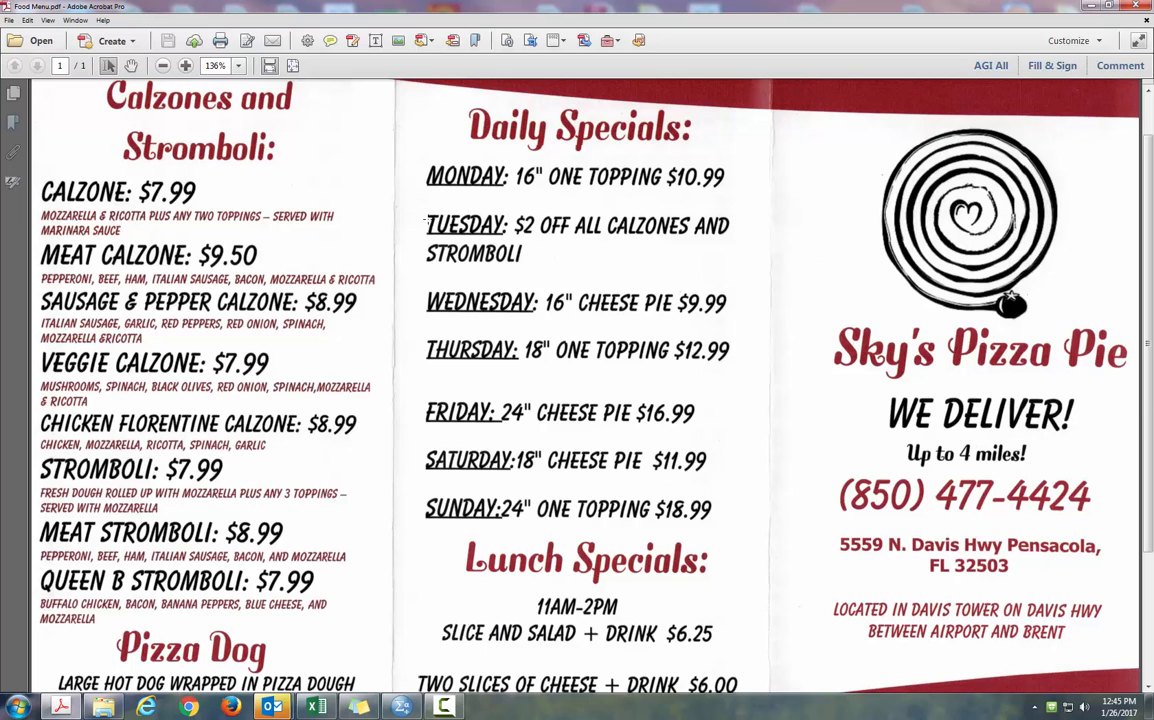
# Step: Check for Acrobat updates and close the updater
pyautogui.click(104, 21)
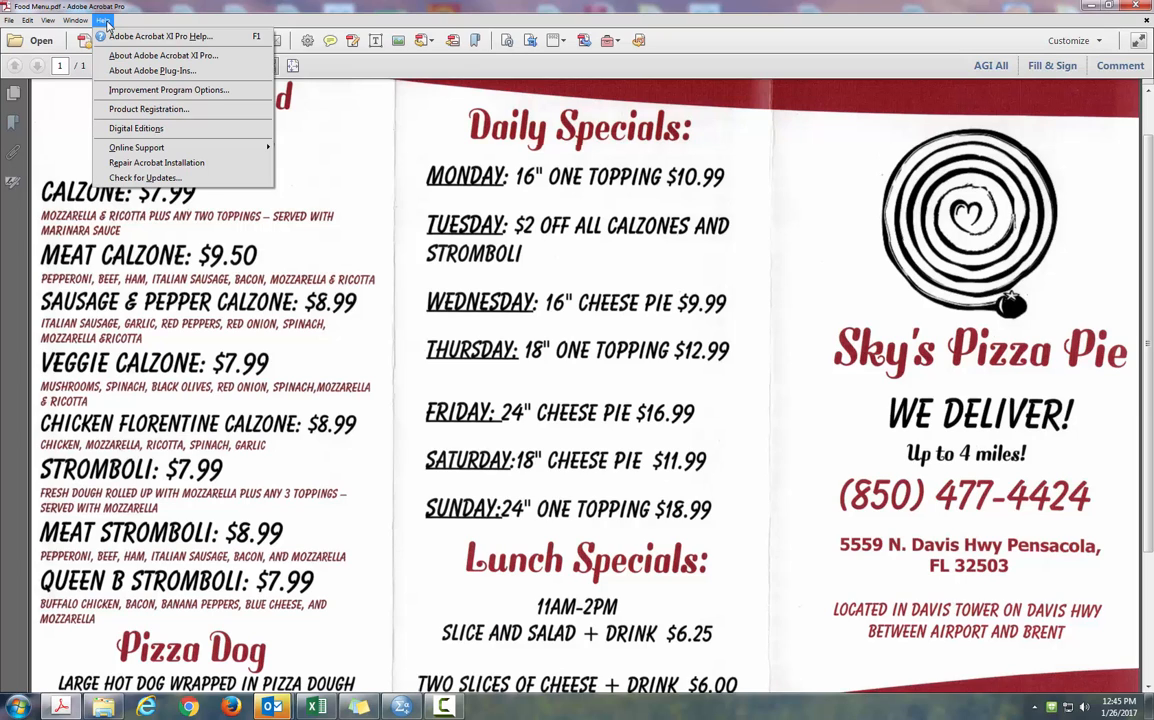
pyautogui.click(145, 177)
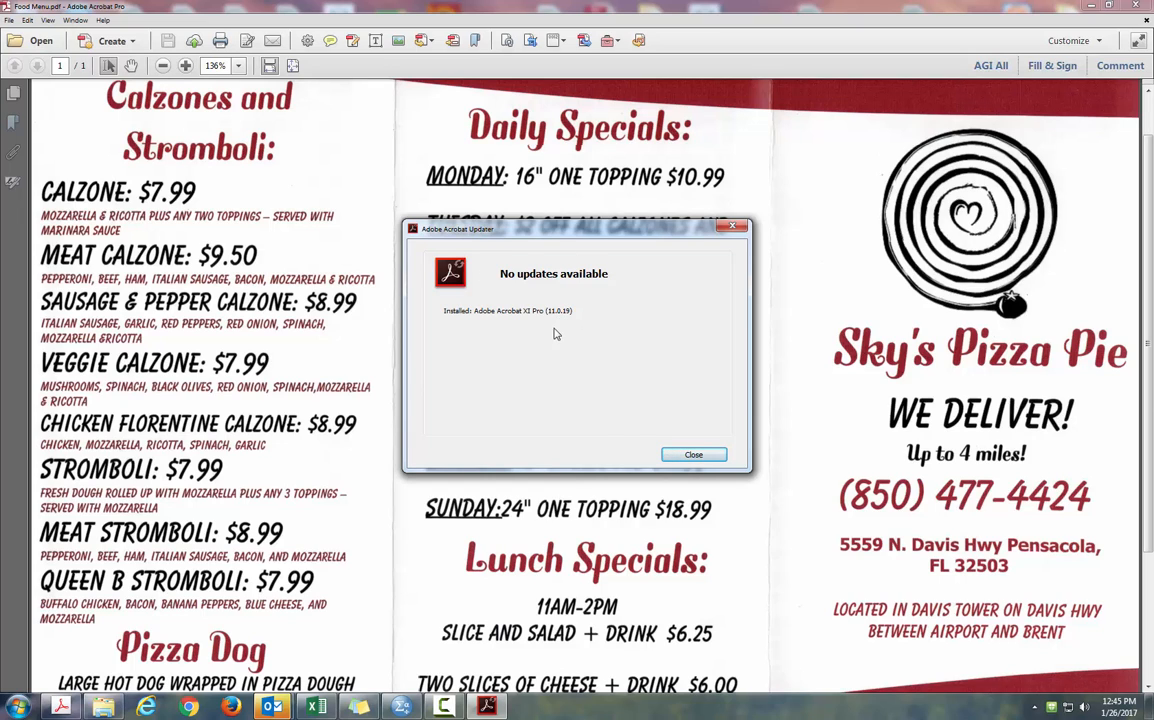
pyautogui.click(693, 456)
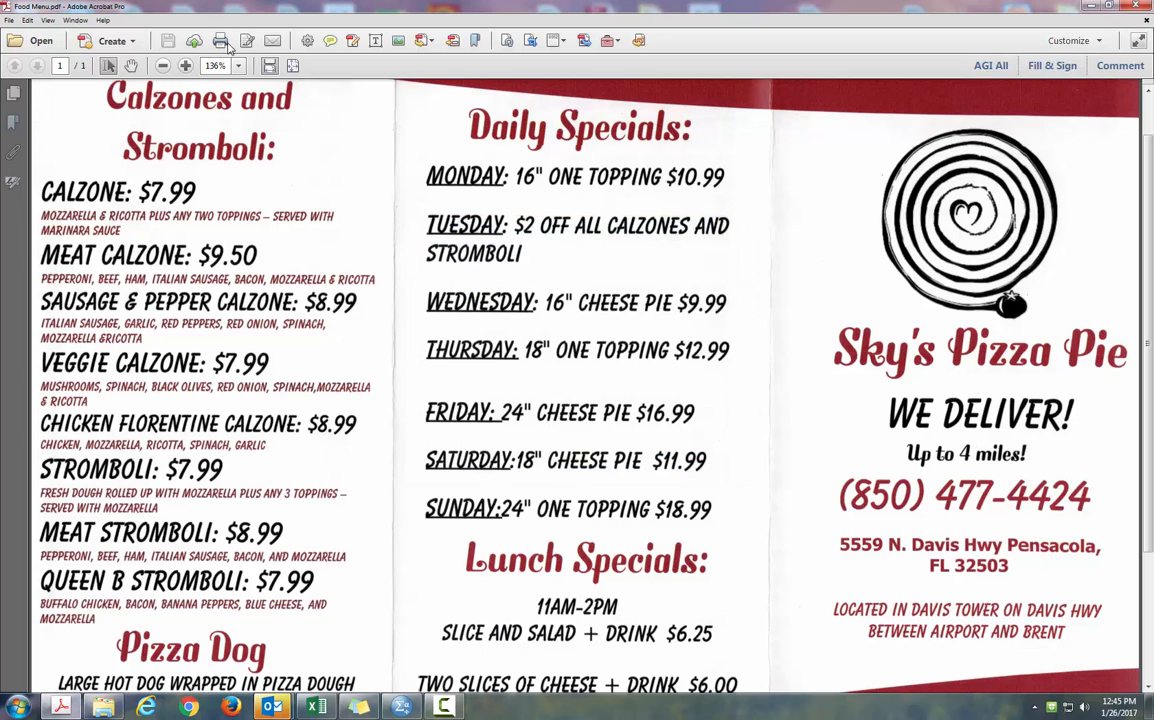
# Step: Open Adobe's online Acrobat Tool Set Exchange in the browser and find the All Tools set
pyautogui.click(49, 21)
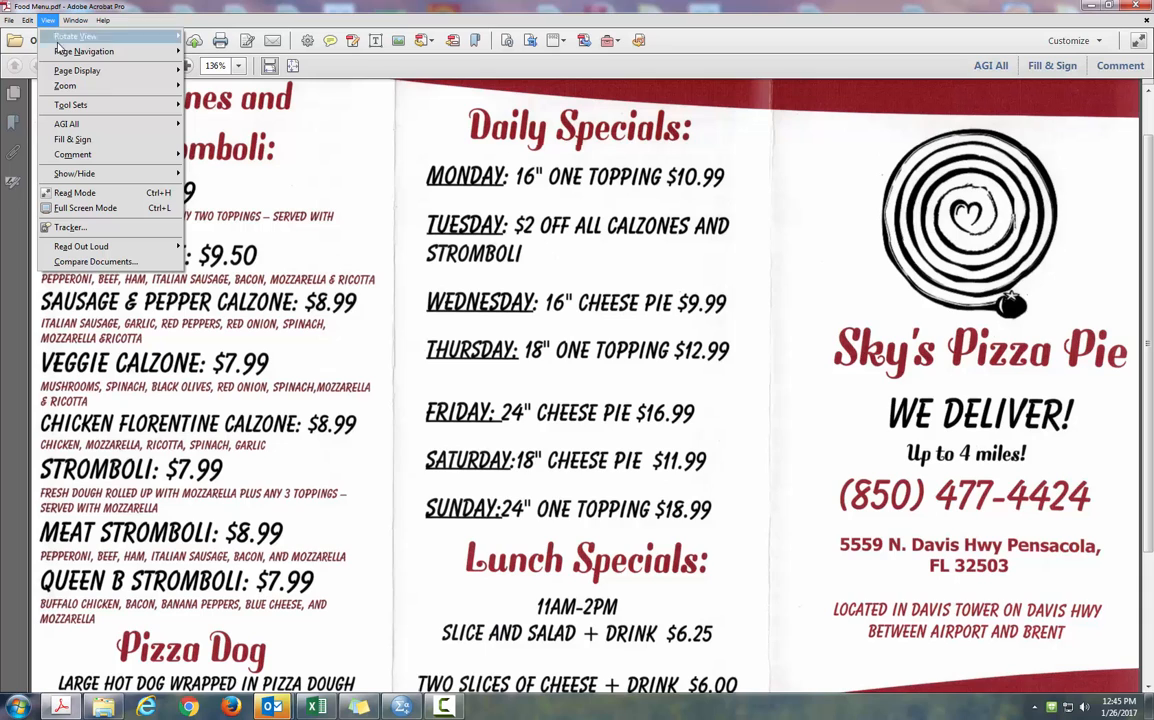
pyautogui.moveTo(87, 107)
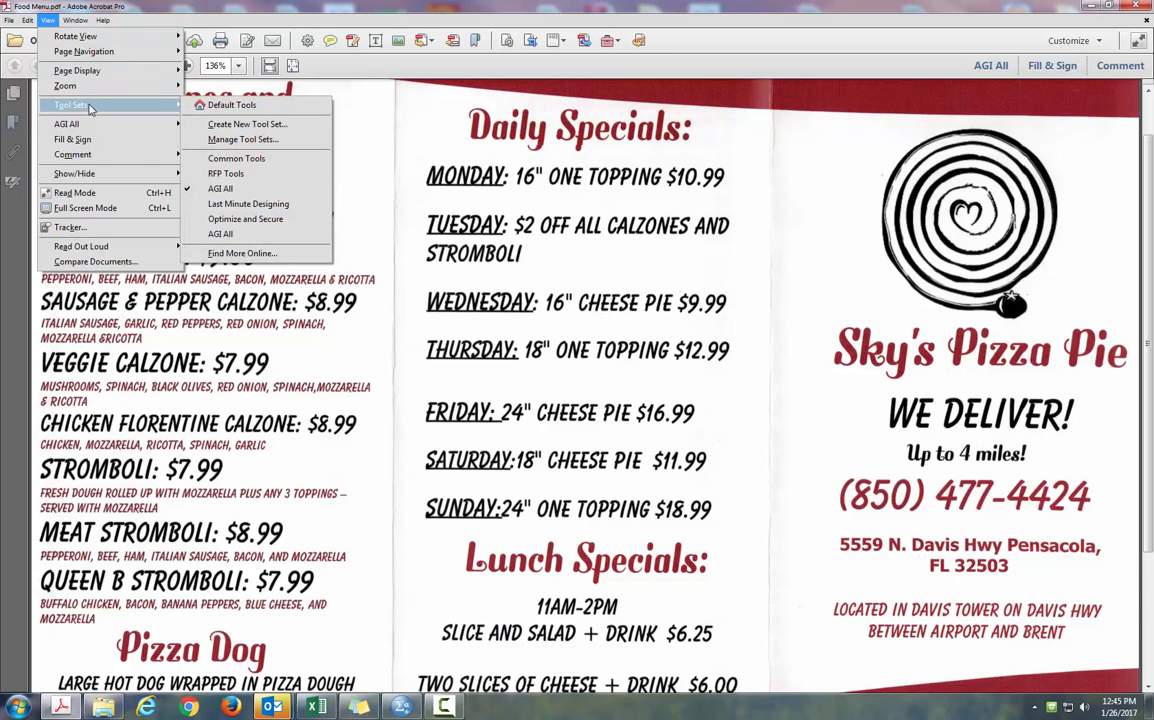
pyautogui.click(228, 222)
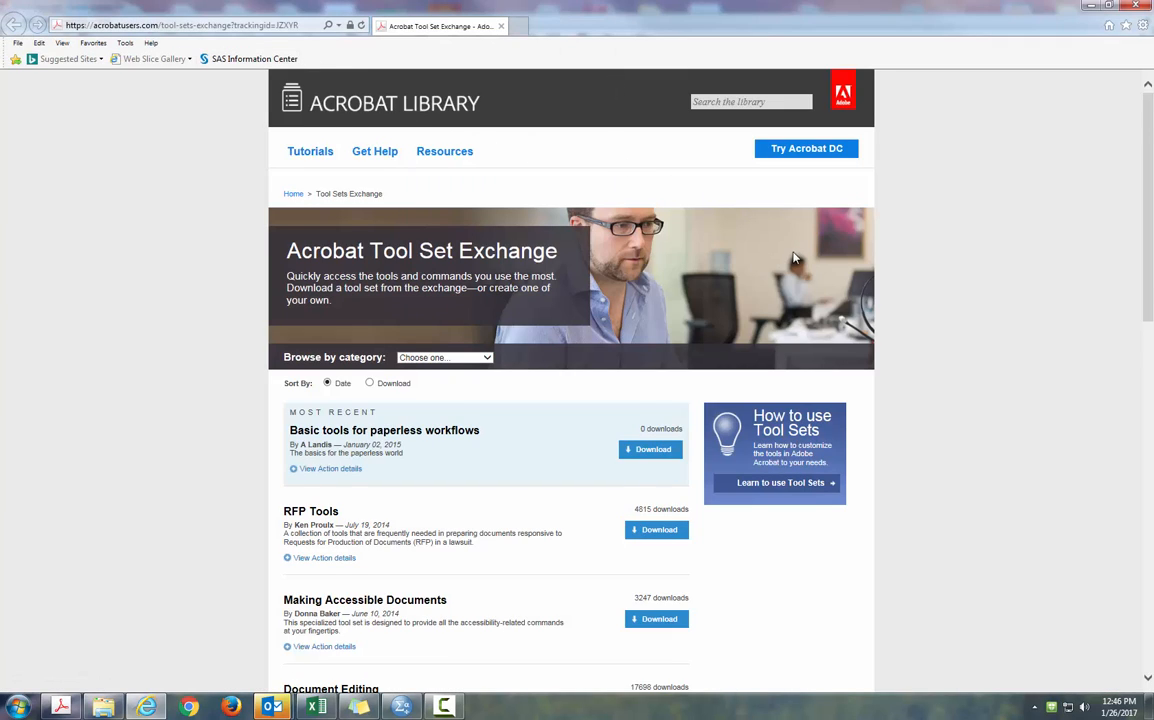
pyautogui.scroll(-3, 795, 250)
pyautogui.scroll(-2, 800, 244)
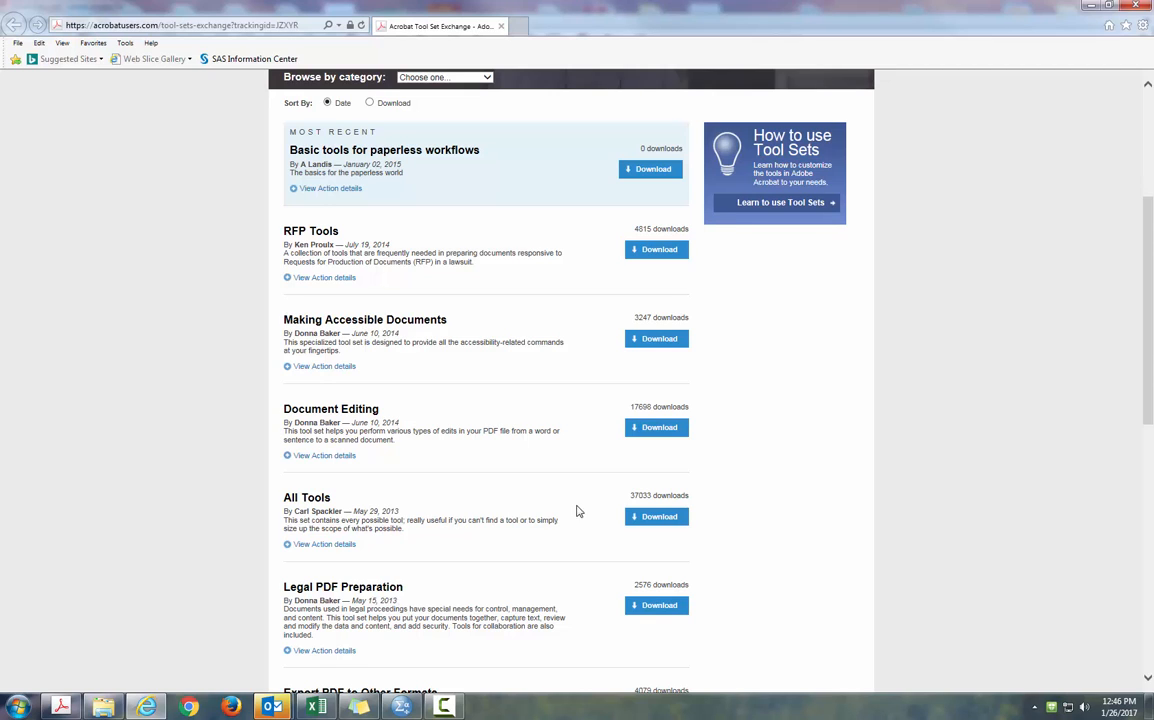
# Step: Download and open the All Tools set, AGI_All.aaui, and import it into Acrobat, accepting its unrecognized commands
pyautogui.click(640, 519)
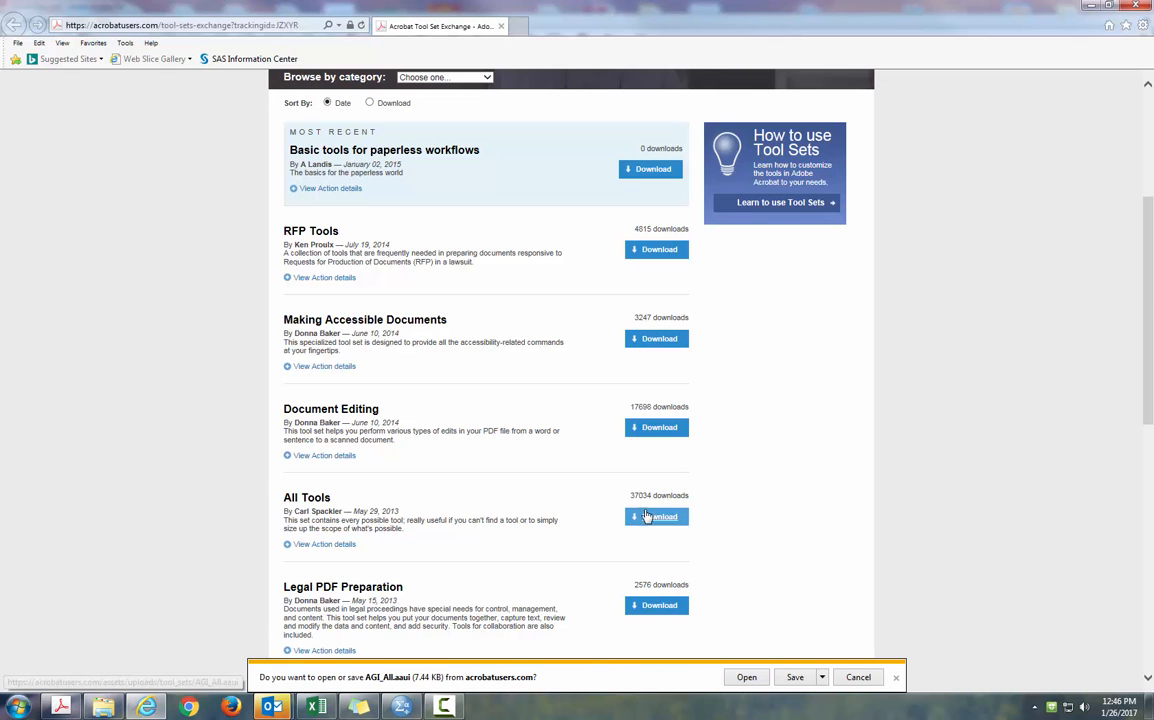
pyautogui.click(748, 679)
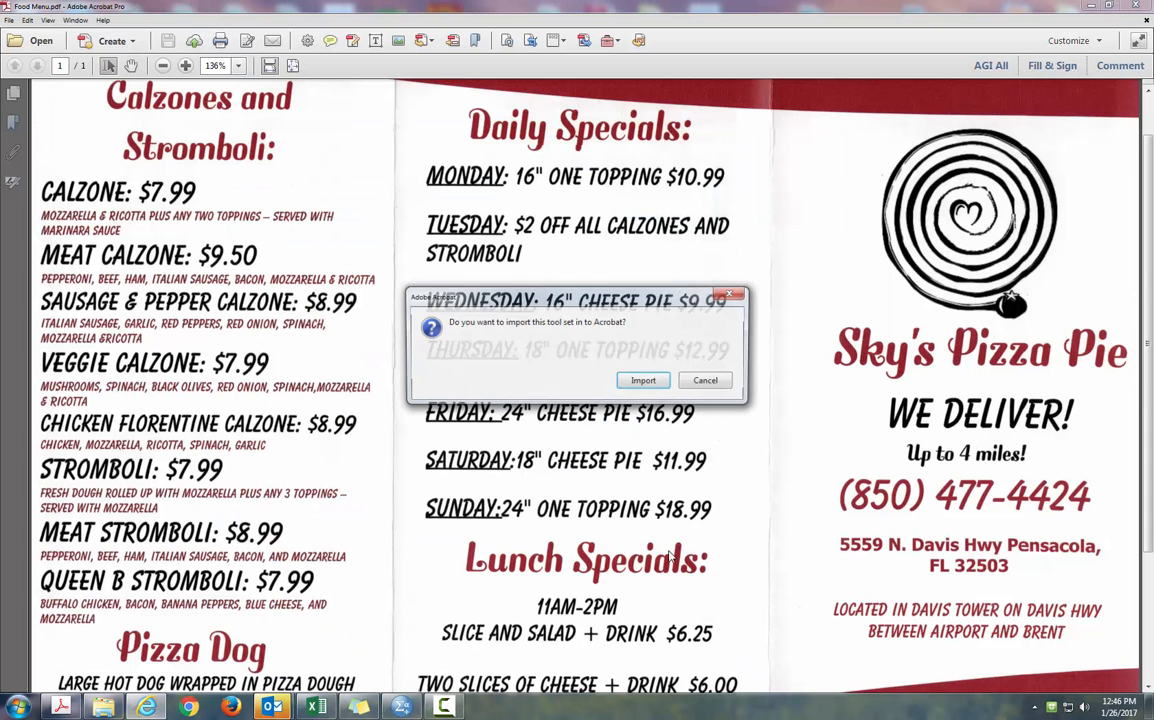
pyautogui.click(645, 382)
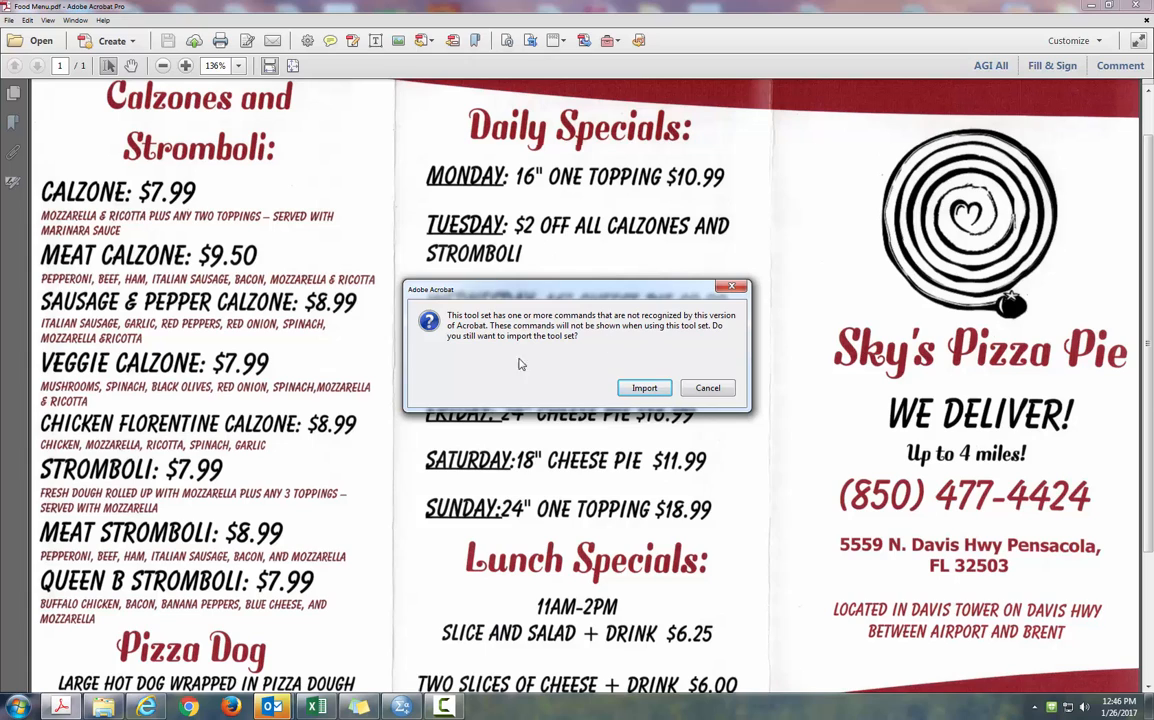
pyautogui.click(644, 388)
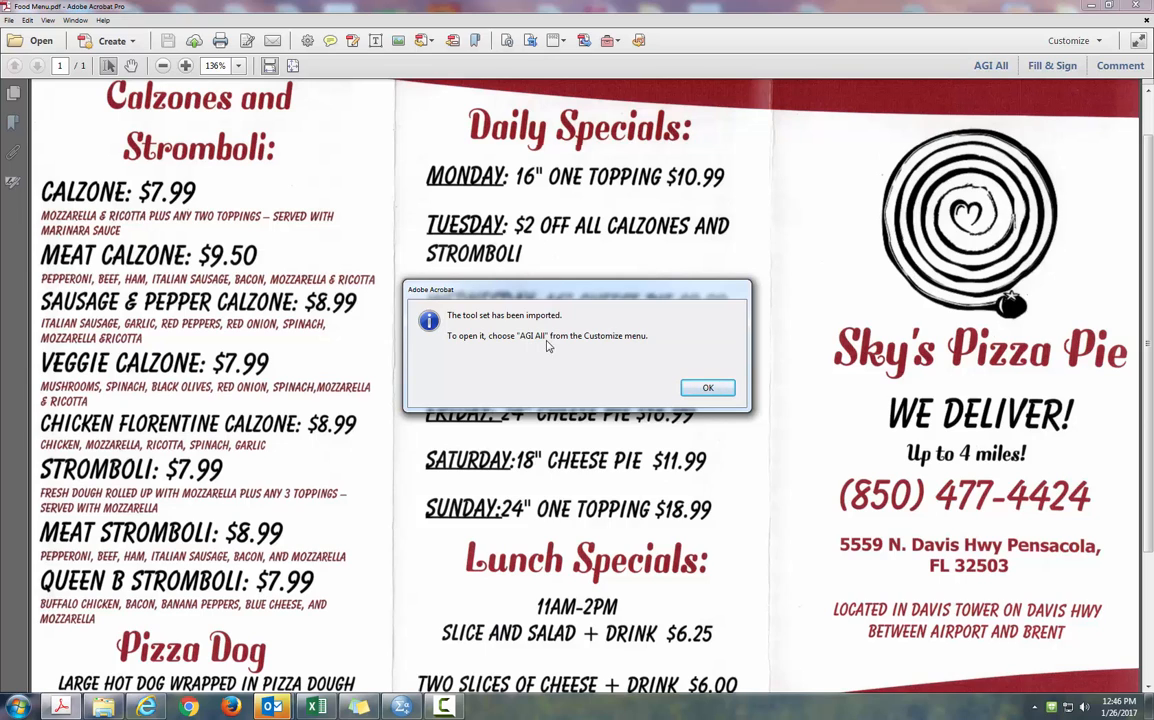
pyautogui.click(705, 390)
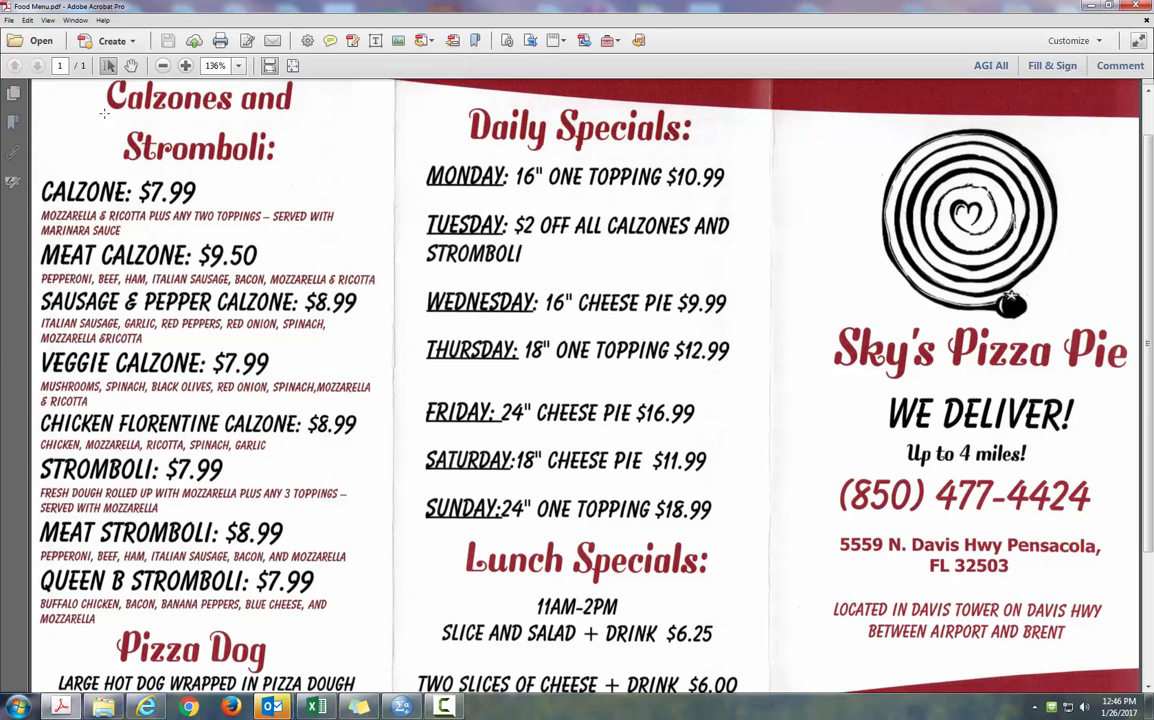
# Step: Switch the active tool set to Default Tools and back to AGI All
pyautogui.click(46, 20)
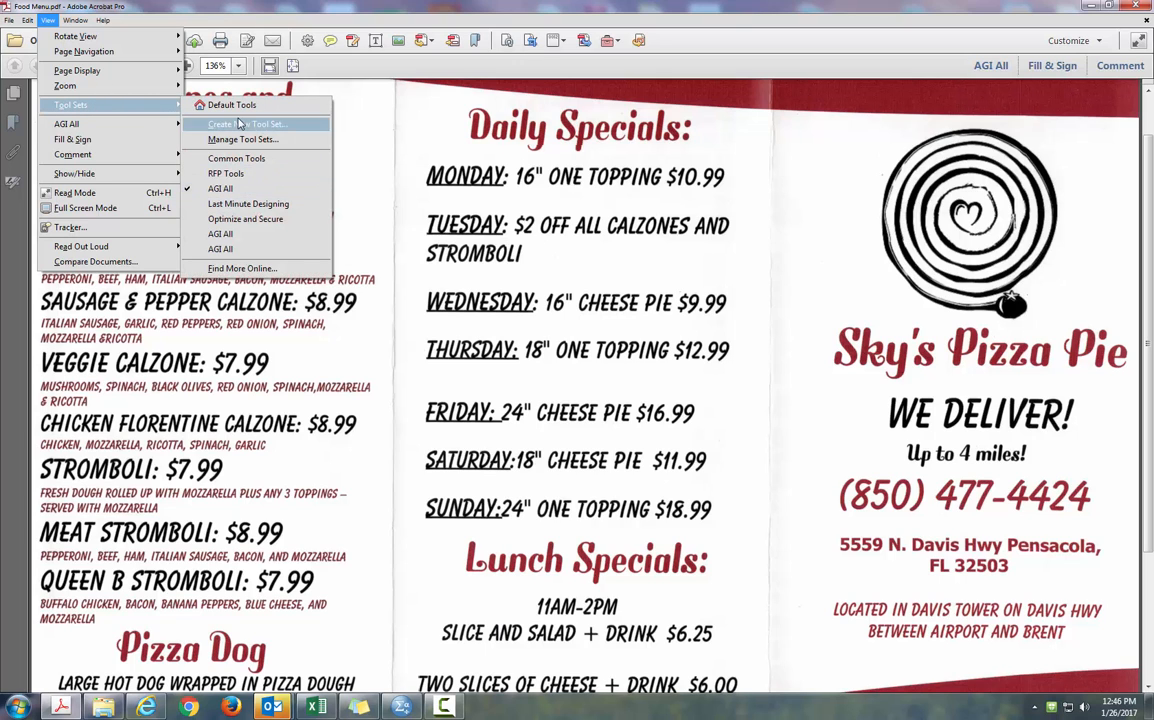
pyautogui.click(232, 106)
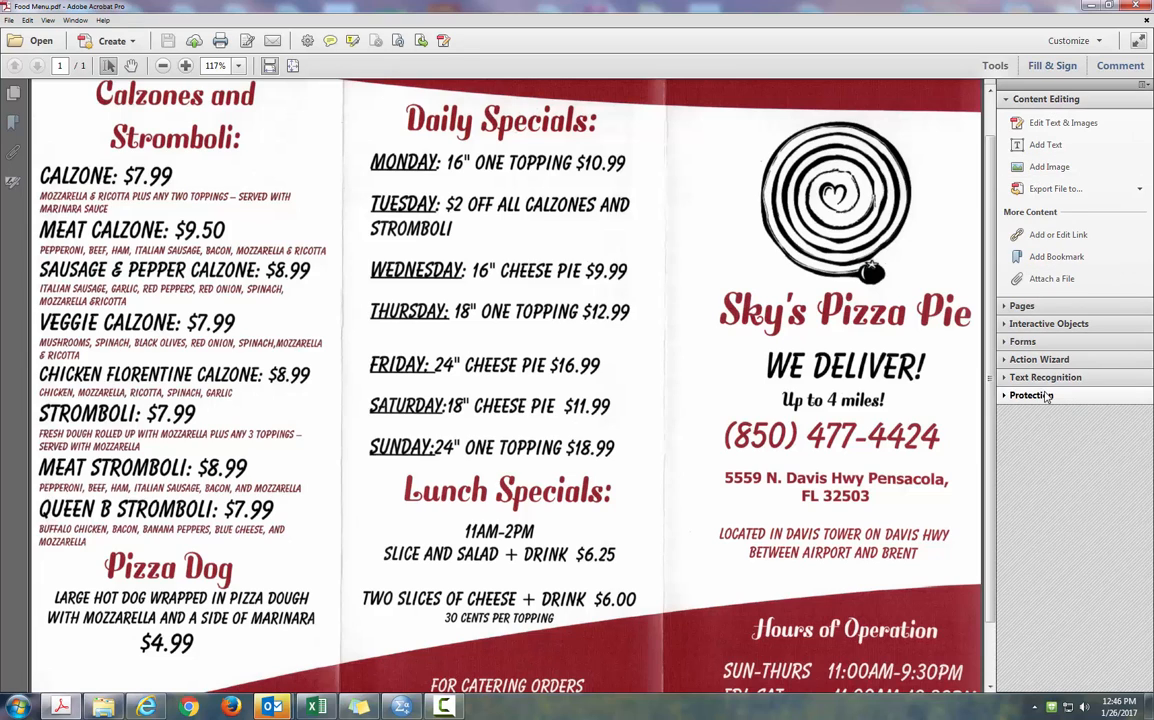
pyautogui.click(55, 22)
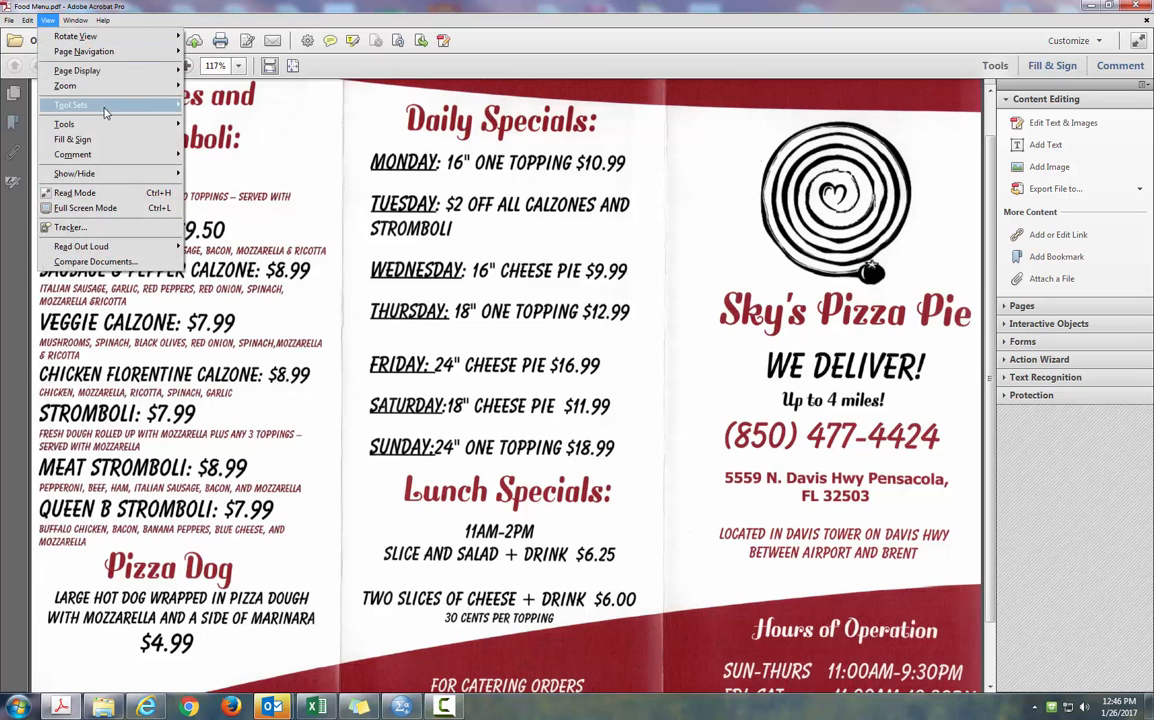
pyautogui.moveTo(97, 104)
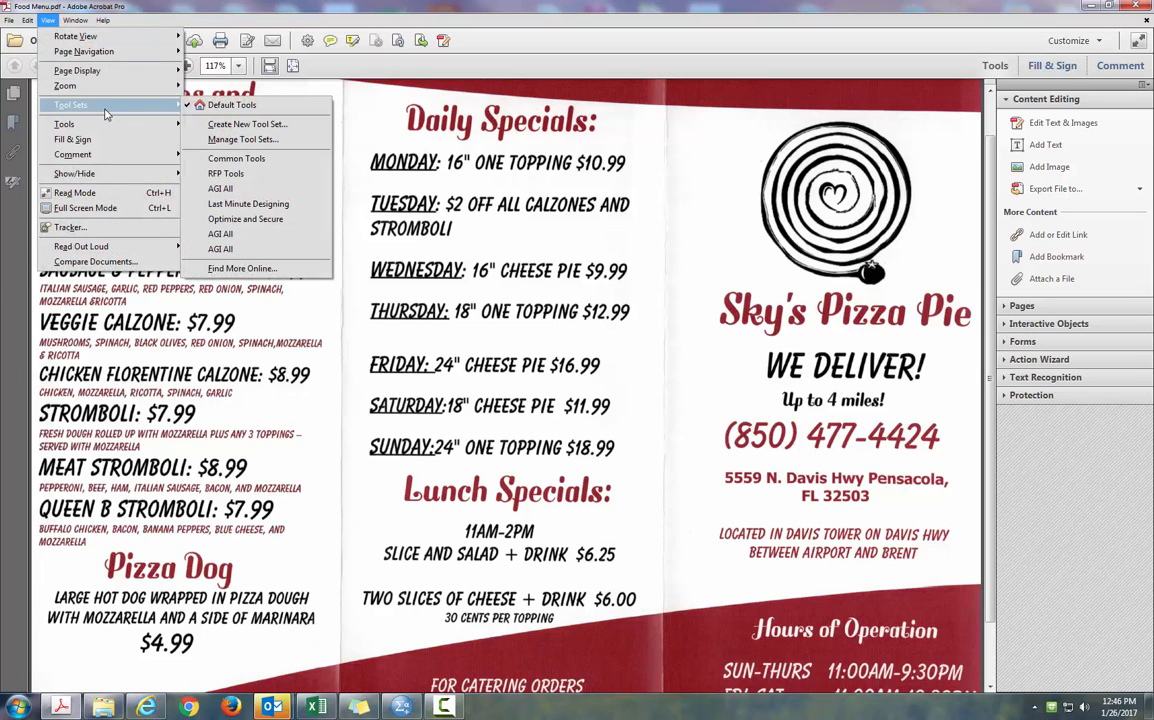
pyautogui.click(258, 190)
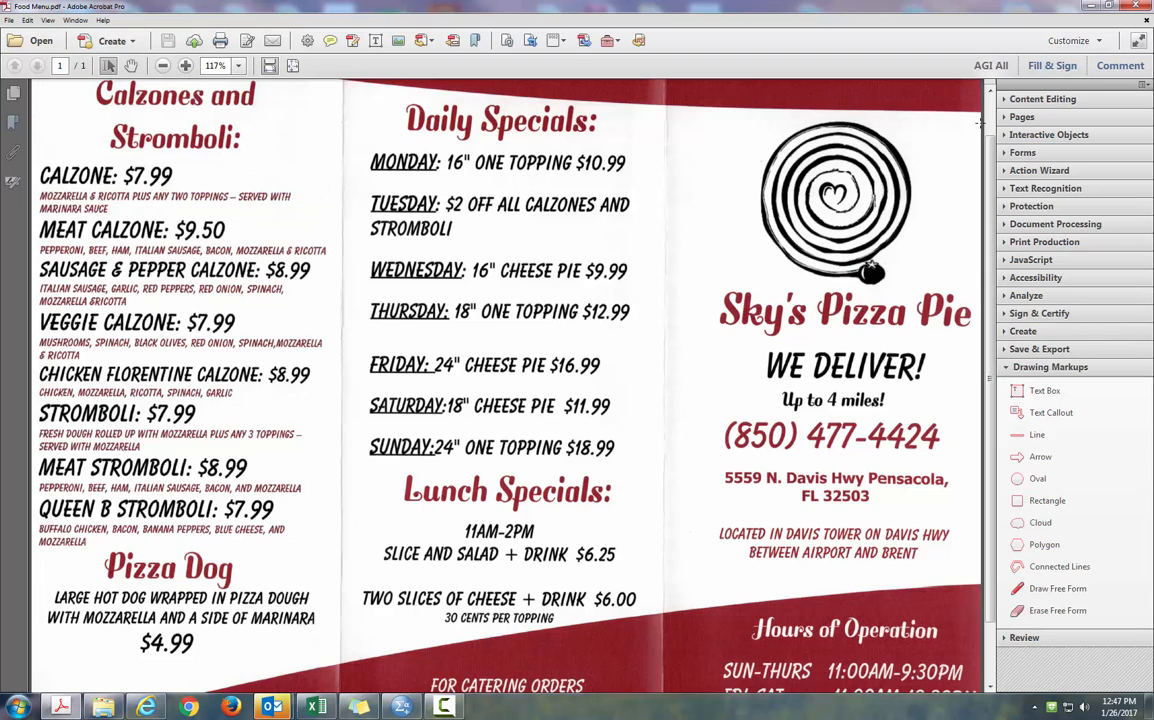
# Step: Examine the tools in the AGI All categories, including Content Editing, Pages, Protection, Document Processing, Print Production, JavaScript and Forms
pyautogui.click(1007, 368)
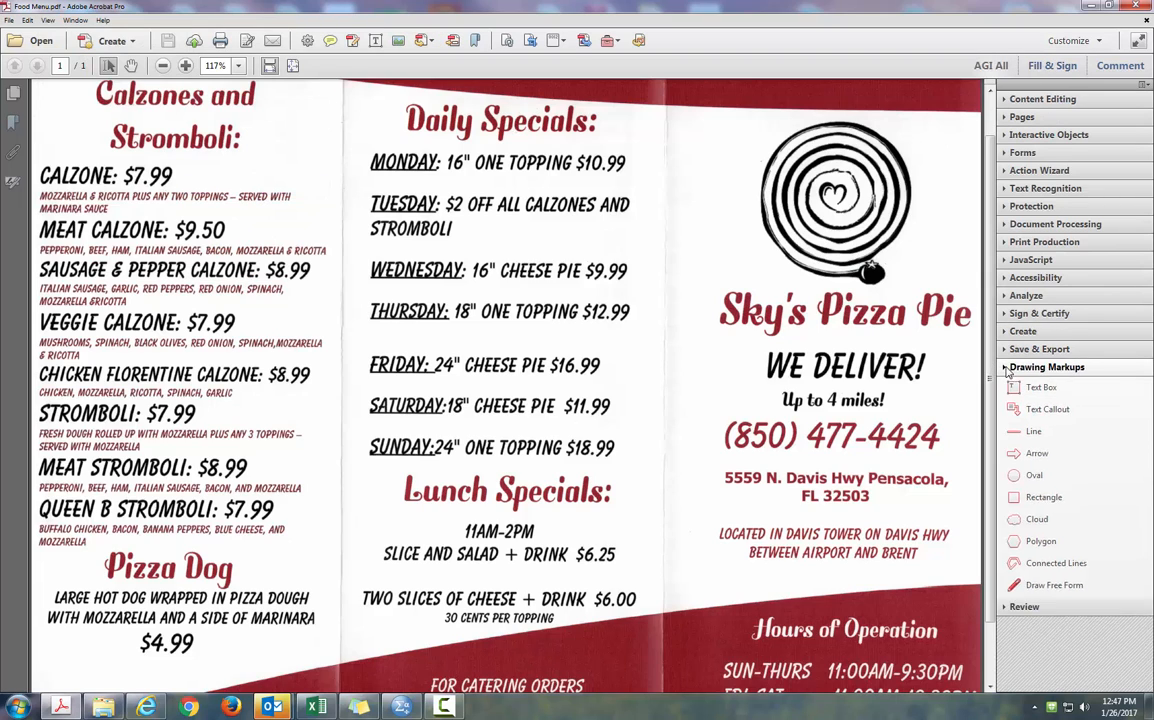
pyautogui.click(1007, 100)
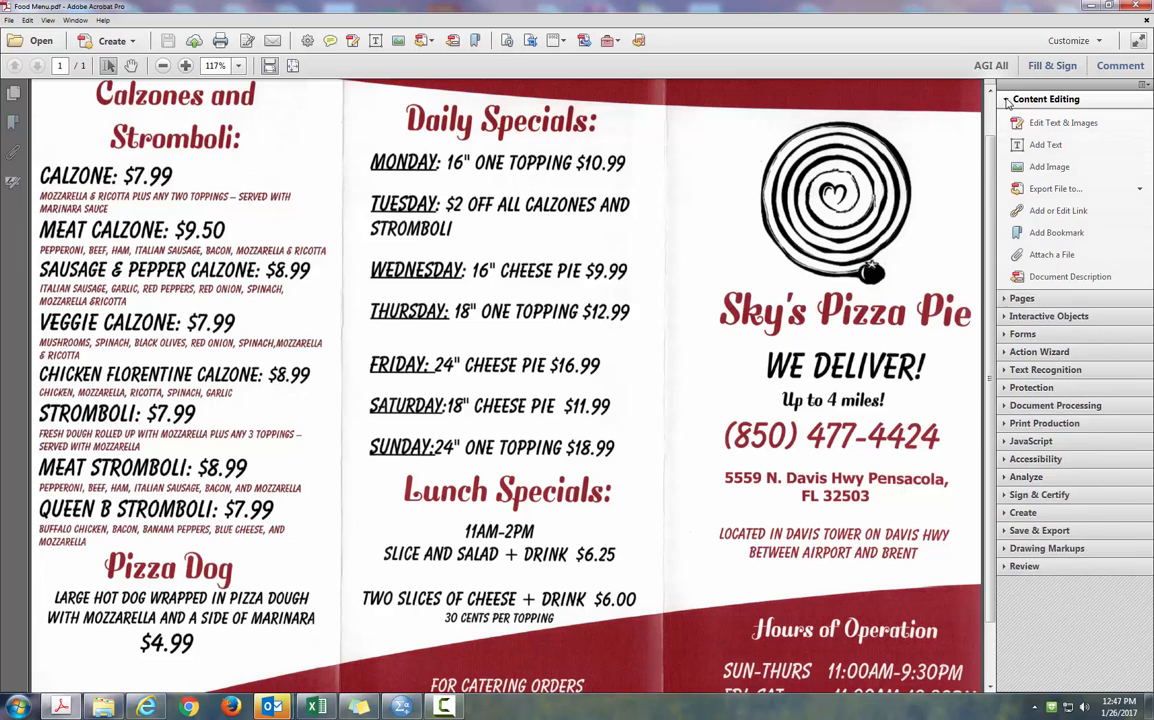
pyautogui.click(1006, 322)
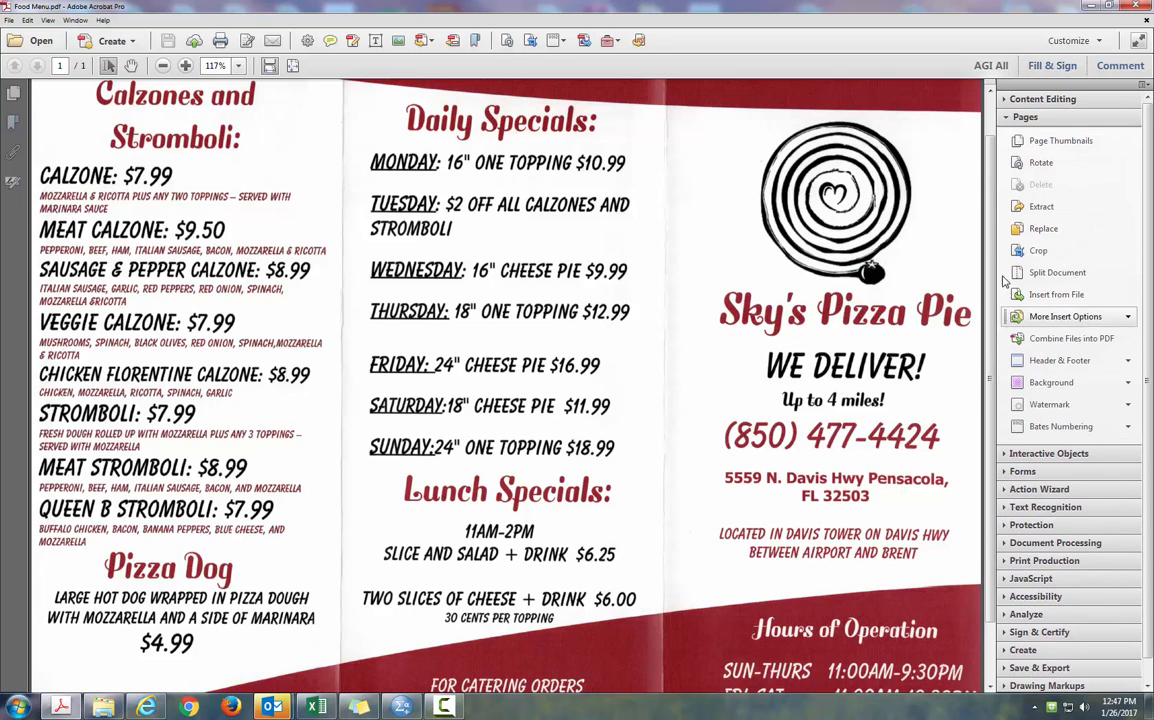
pyautogui.click(1020, 117)
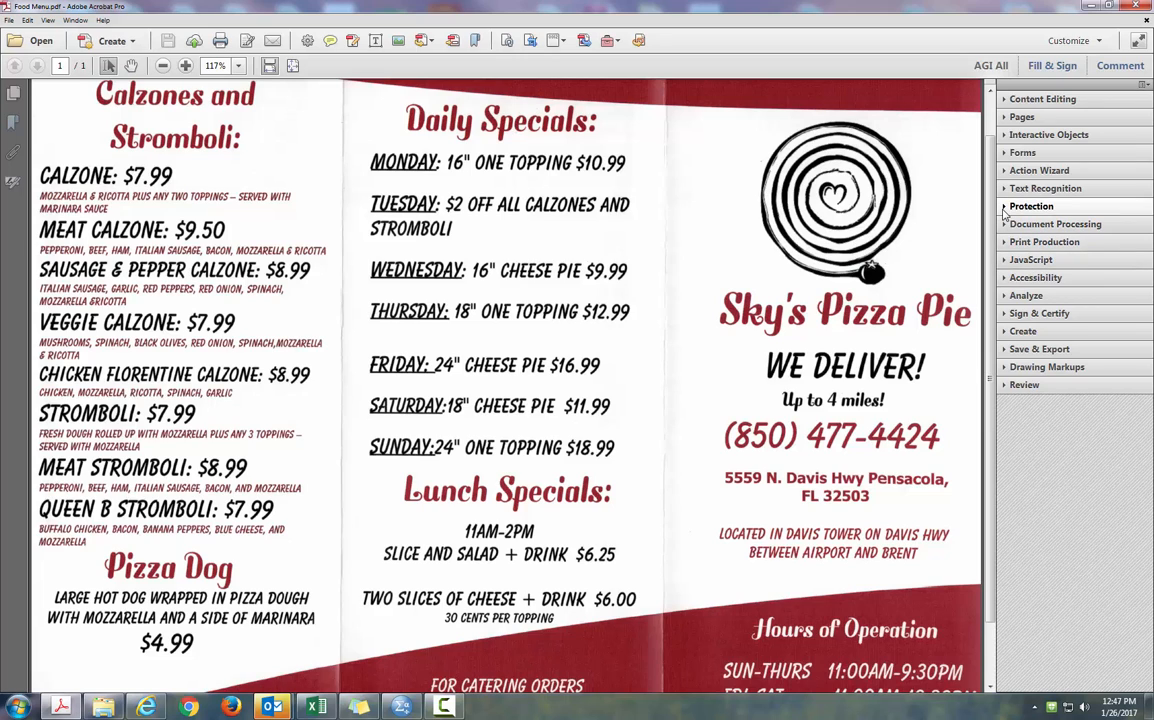
pyautogui.click(1005, 208)
pyautogui.click(1005, 208)
pyautogui.click(1006, 225)
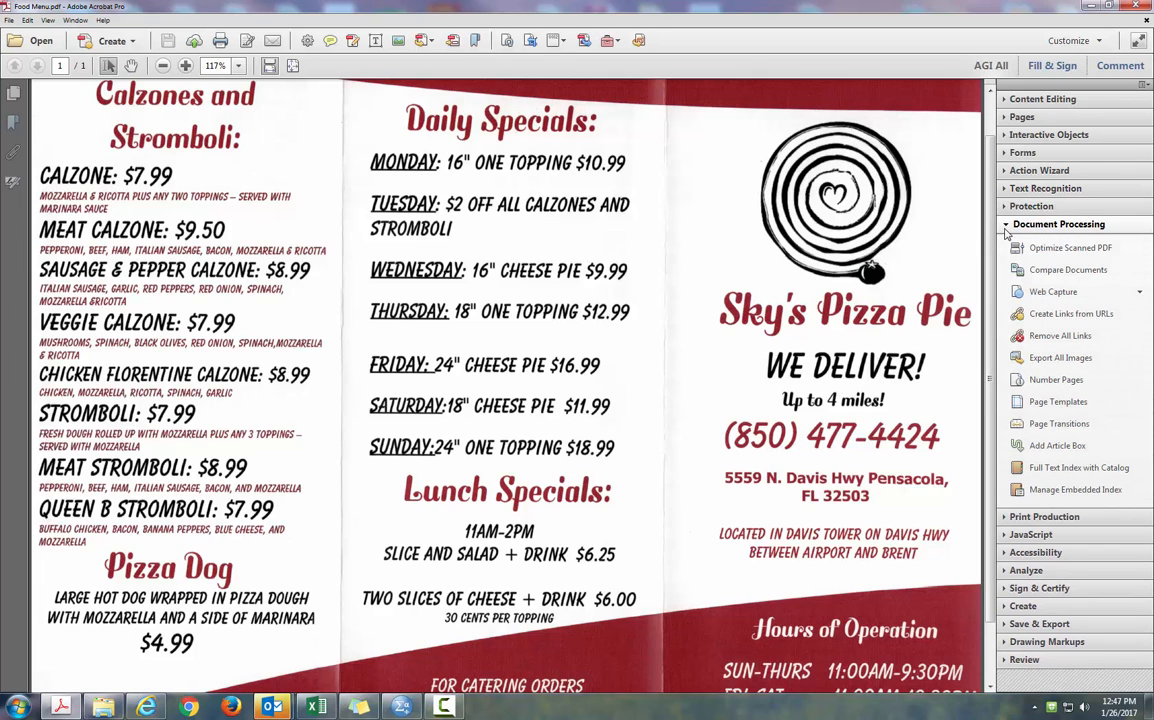
pyautogui.click(1006, 226)
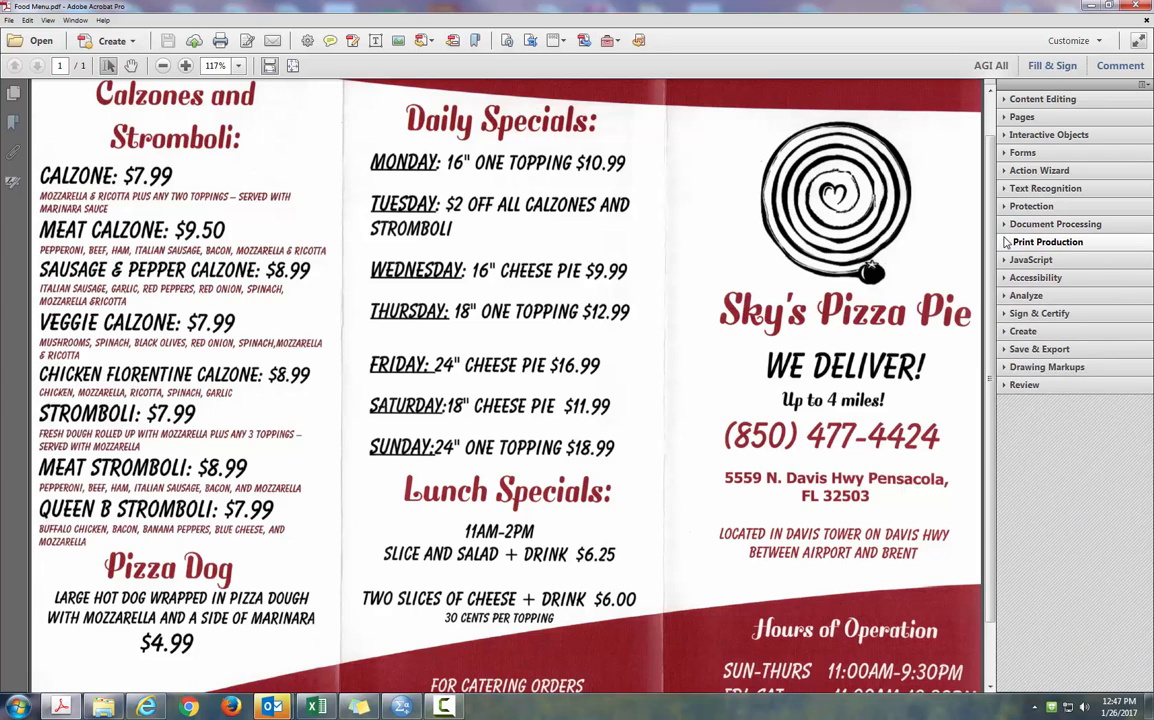
pyautogui.click(1006, 242)
pyautogui.click(1006, 242)
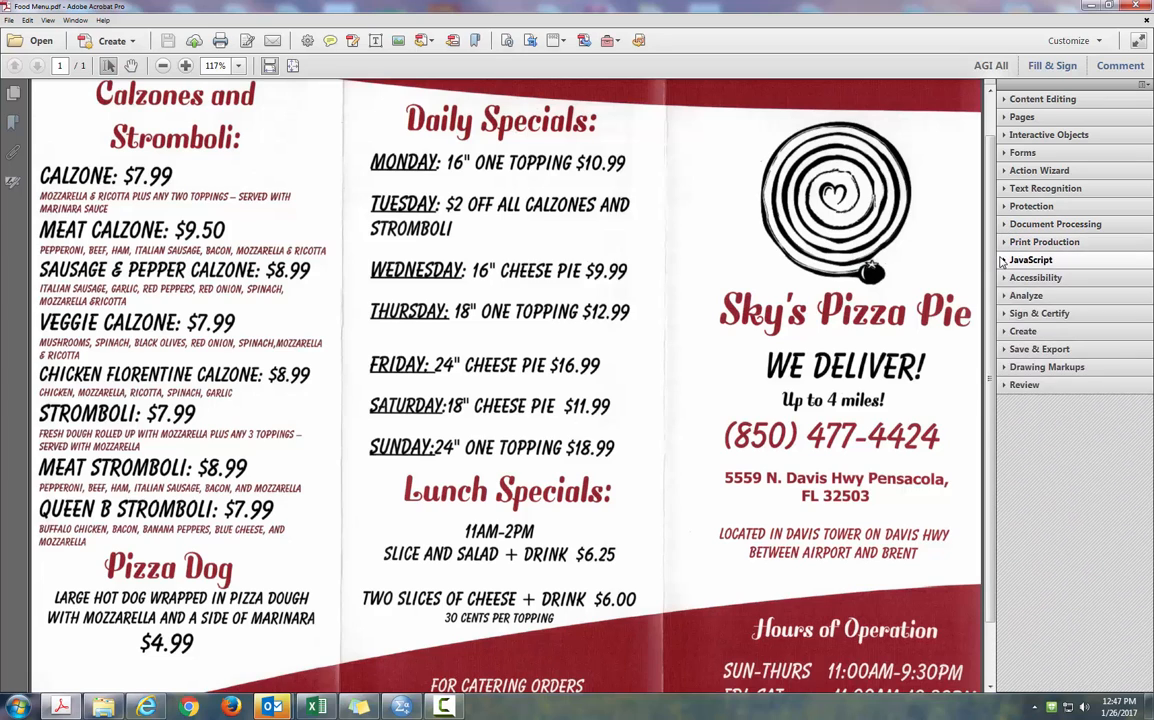
pyautogui.click(1006, 260)
pyautogui.click(1006, 260)
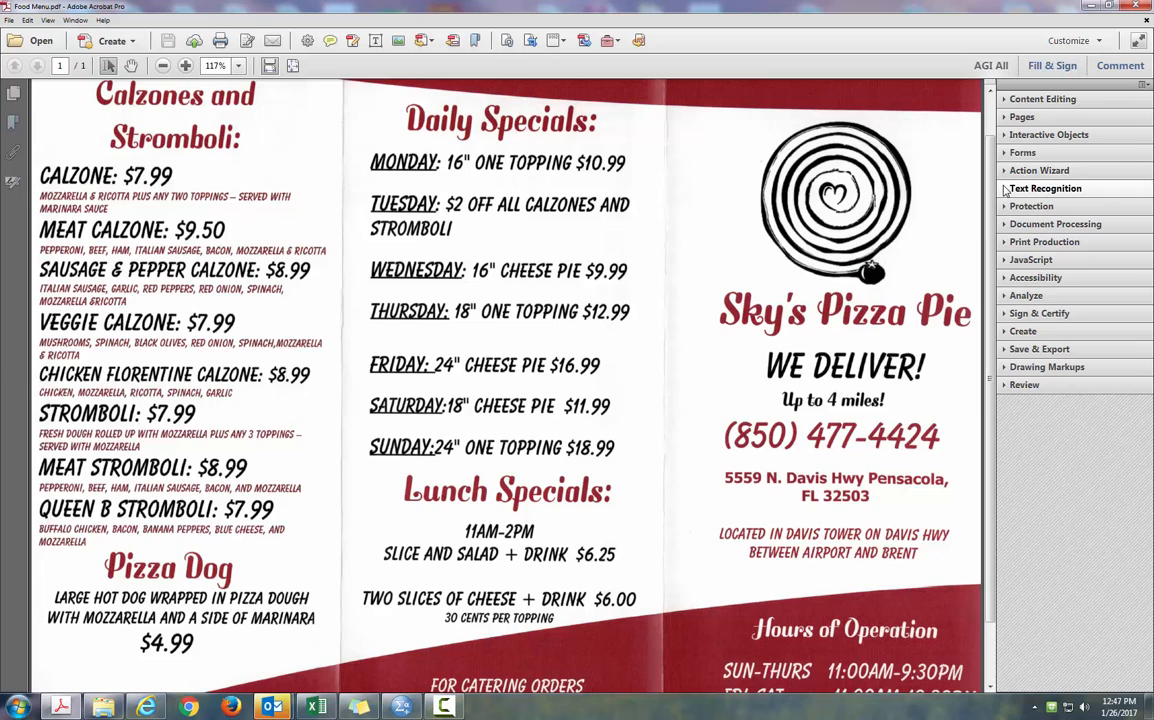
pyautogui.click(1006, 153)
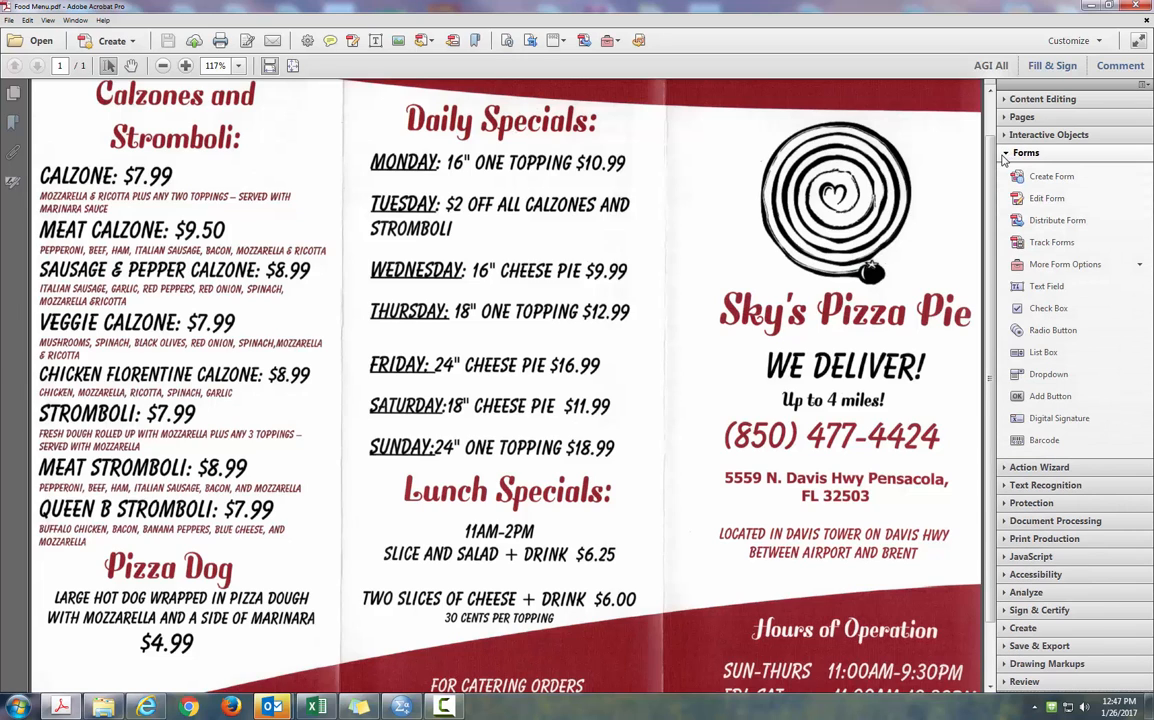
# Step: Look through the tools in the Pages and Interactive Objects categories of the AGI All set
pyautogui.click(1005, 153)
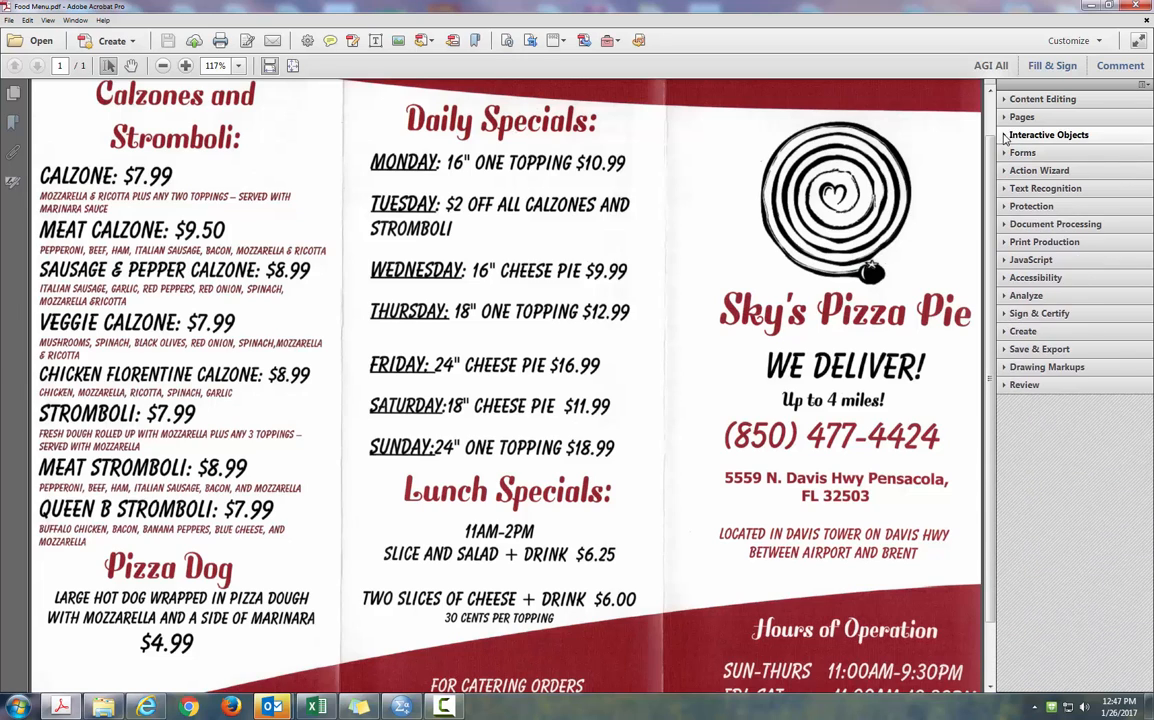
pyautogui.click(1005, 117)
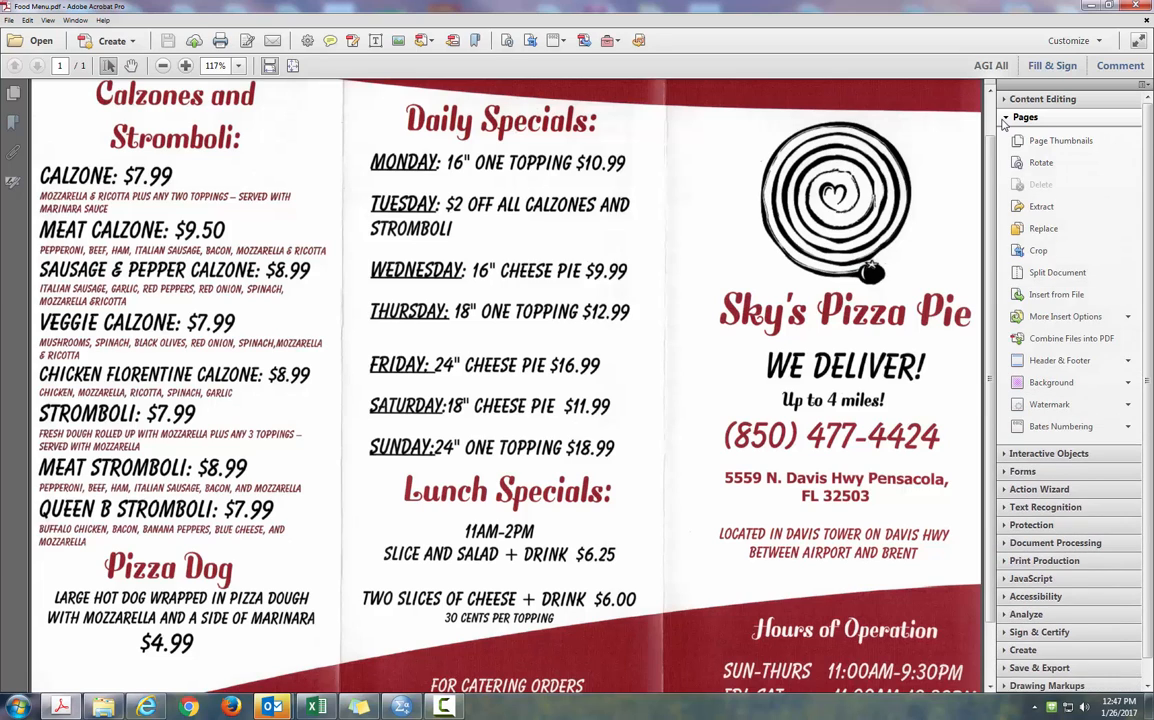
pyautogui.click(1005, 117)
pyautogui.click(1006, 135)
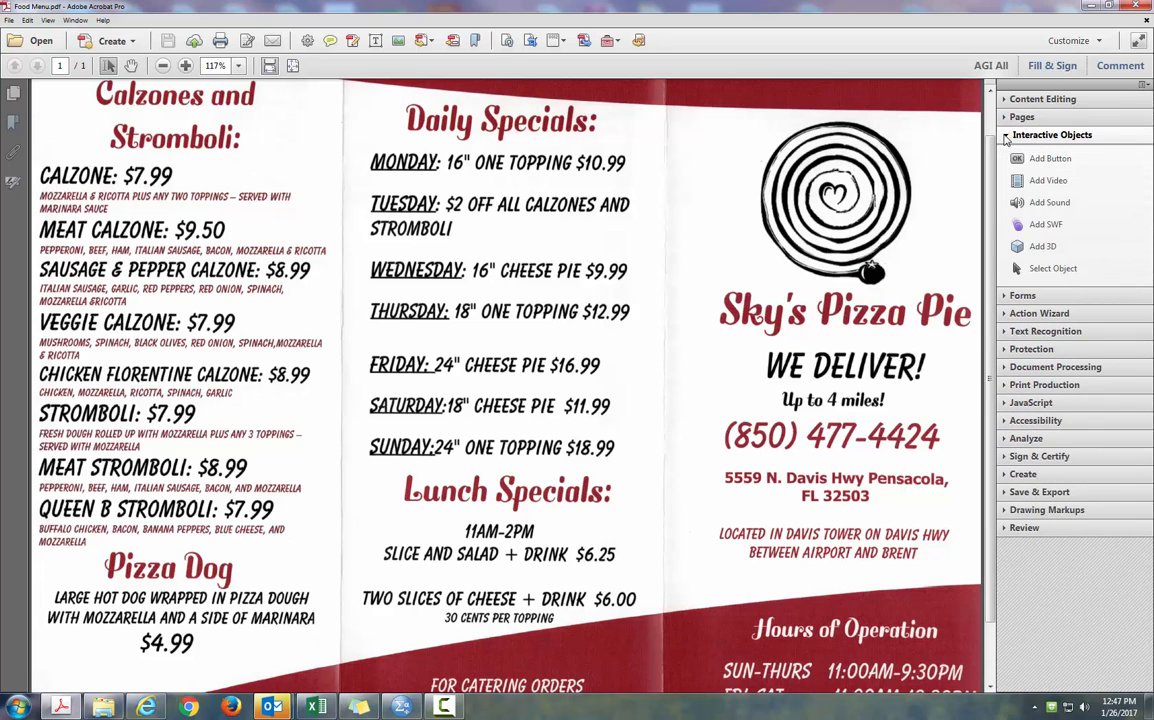
pyautogui.click(1006, 136)
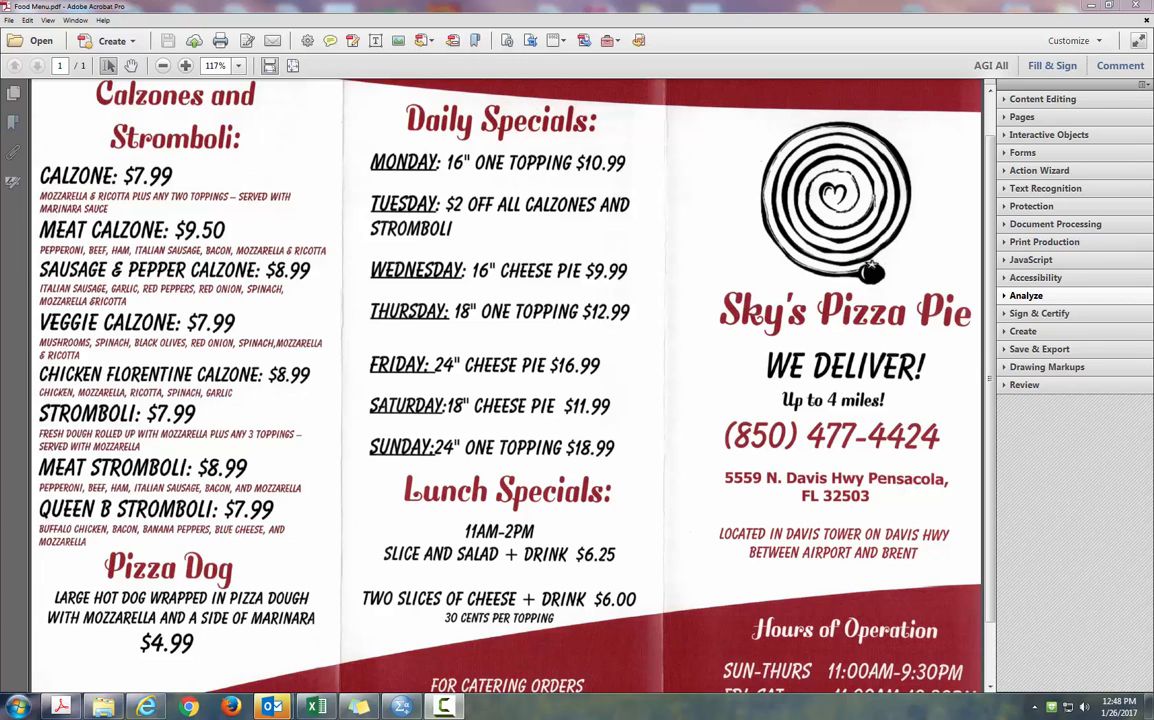
# Step: Mark the word "Sky's" in the restaurant title for redaction, dismissing the notice about using the redaction tools
pyautogui.click(1005, 207)
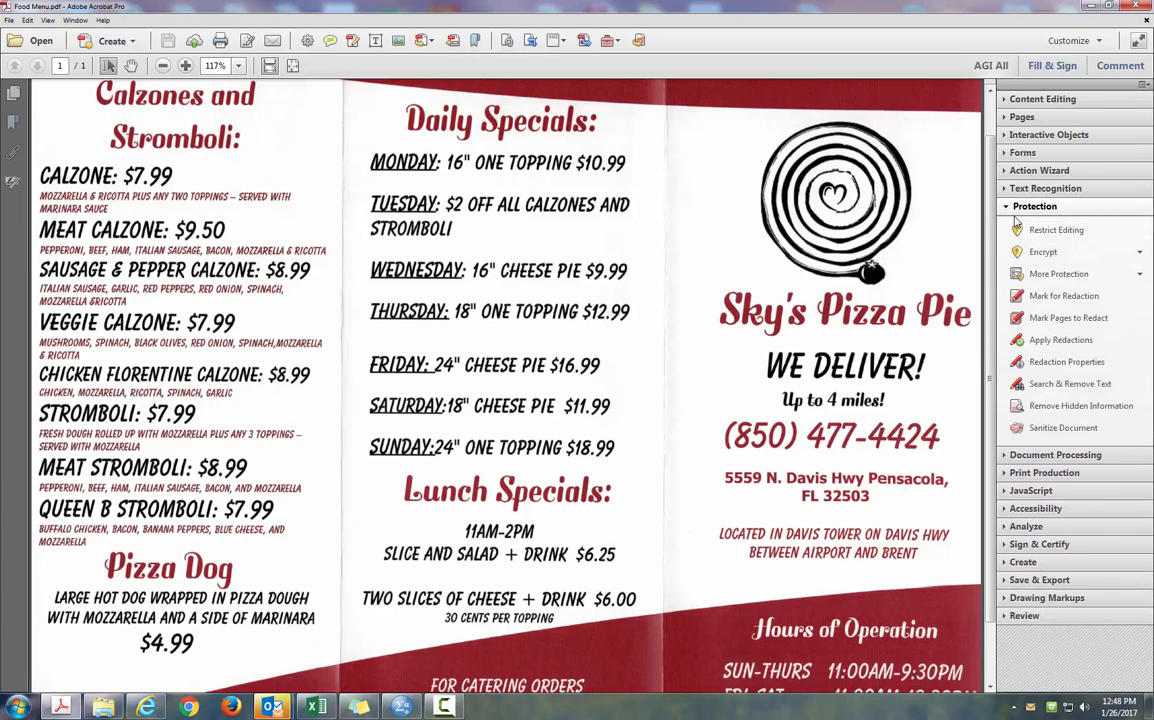
pyautogui.click(1077, 306)
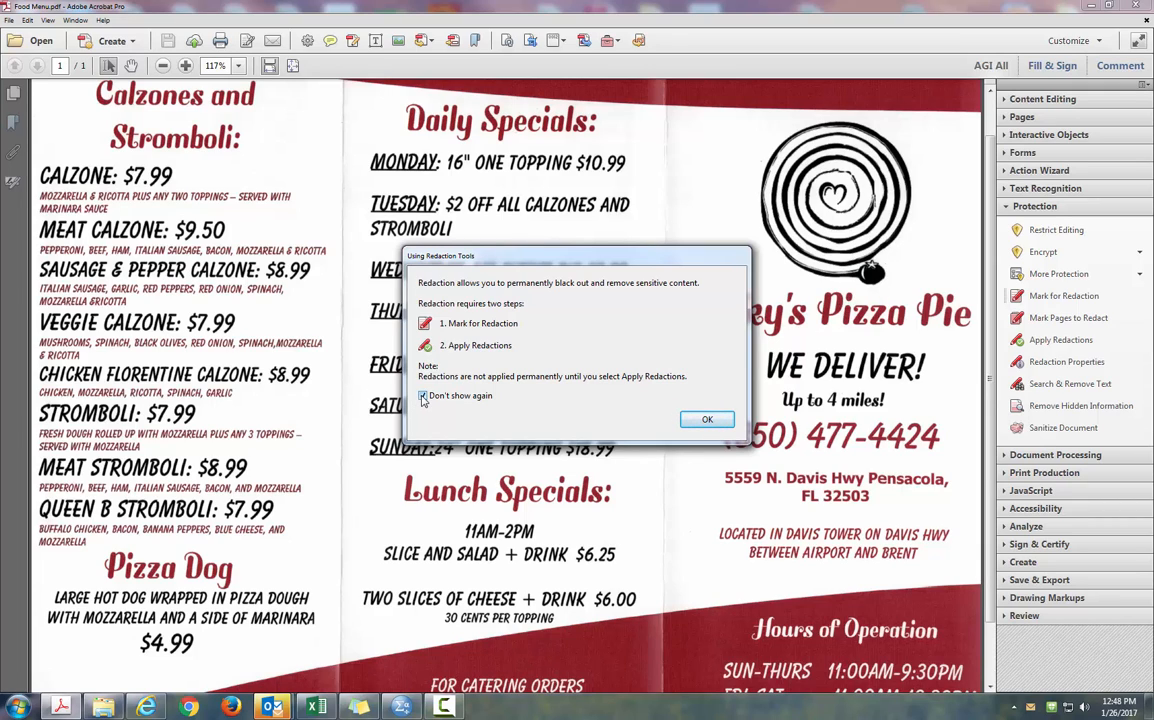
pyautogui.click(707, 419)
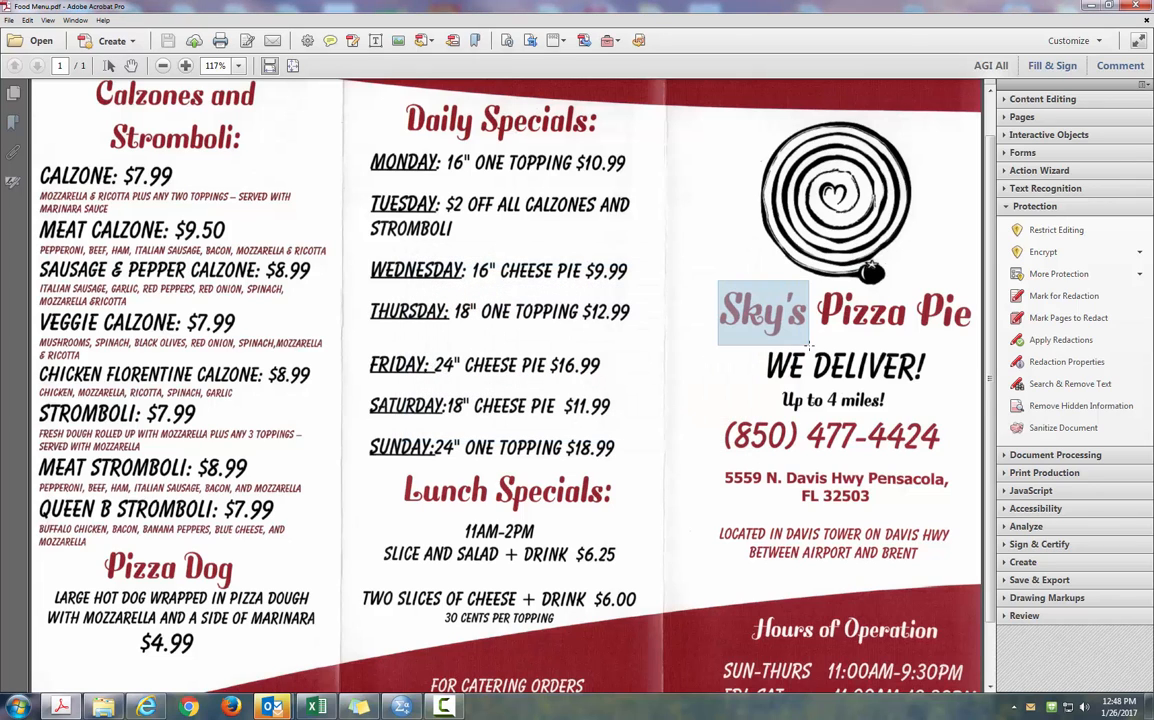
pyautogui.moveTo(810, 340); pyautogui.dragTo(718, 281)
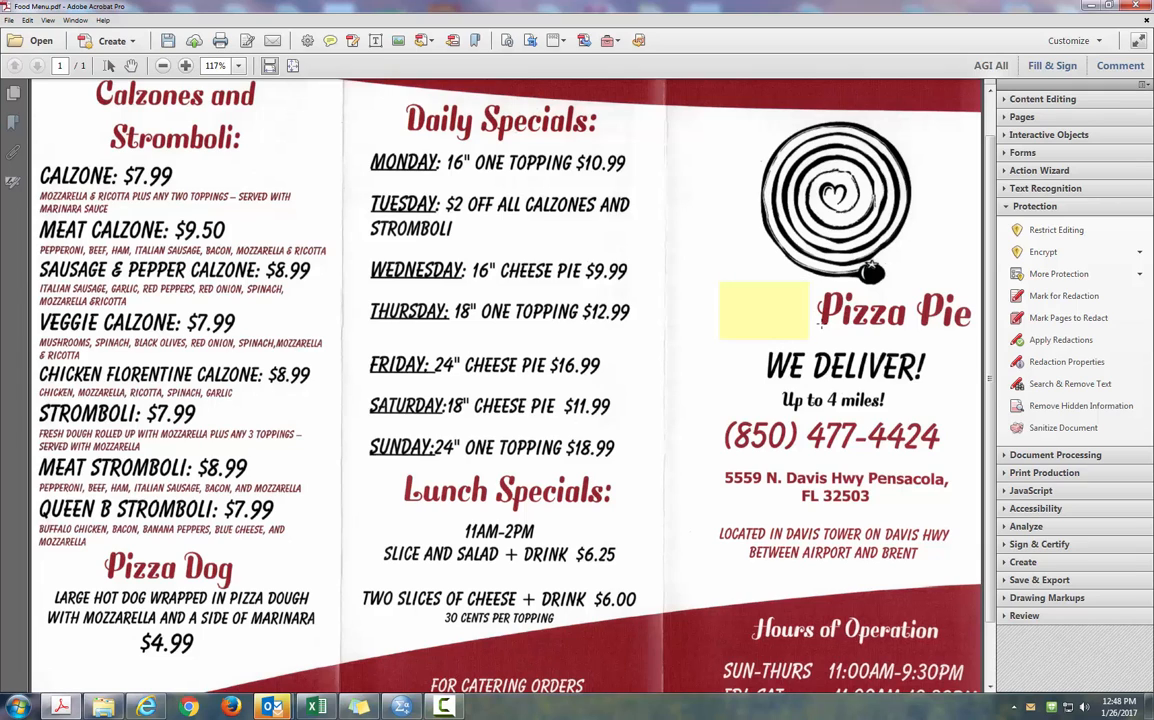
# Step: Apply the marked redaction and search the document for hidden information, closing the results without removing anything
pyautogui.click(1061, 341)
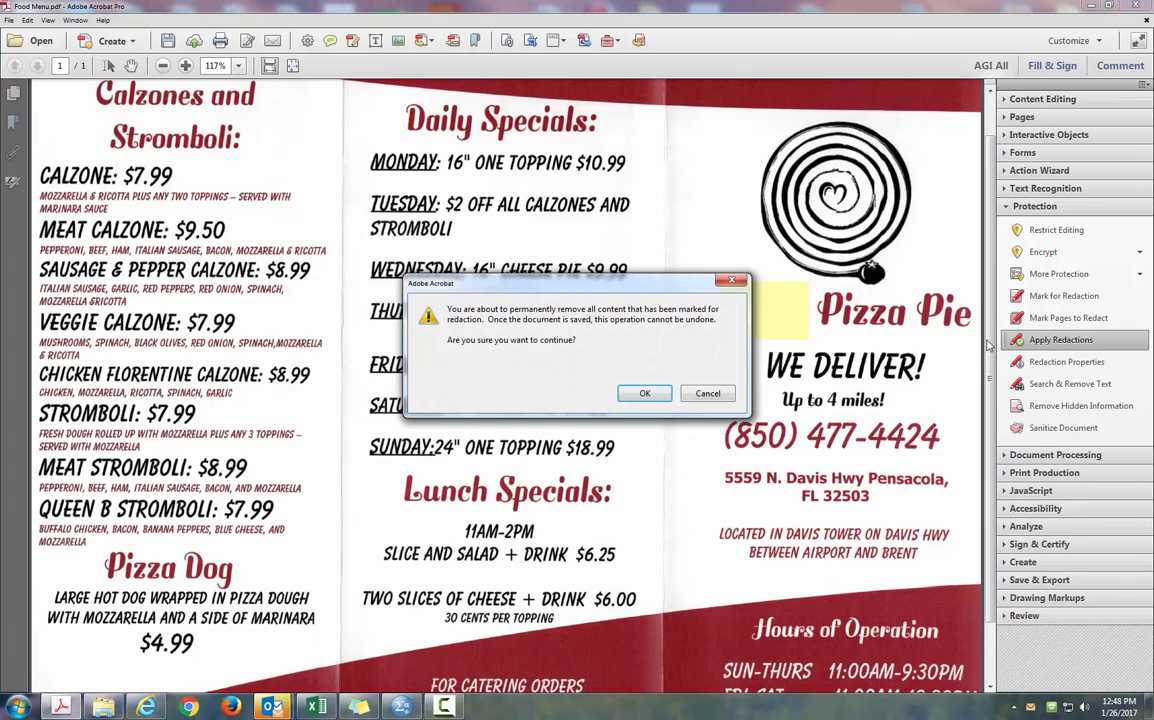
pyautogui.click(645, 393)
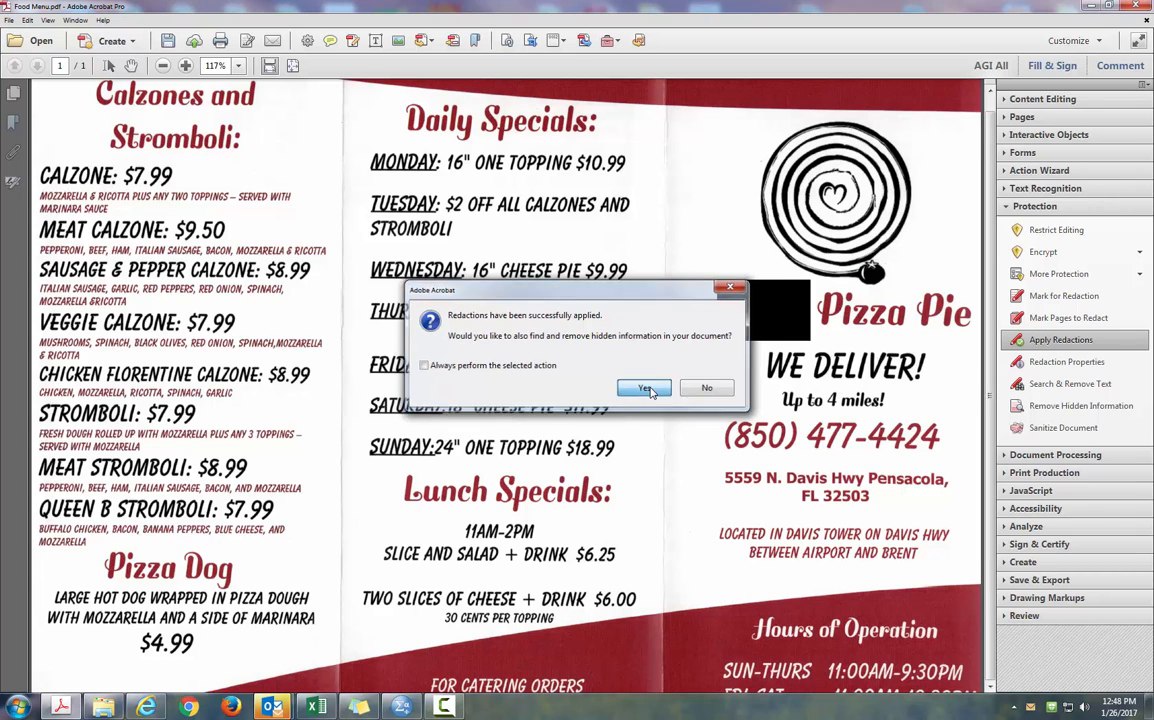
pyautogui.click(646, 389)
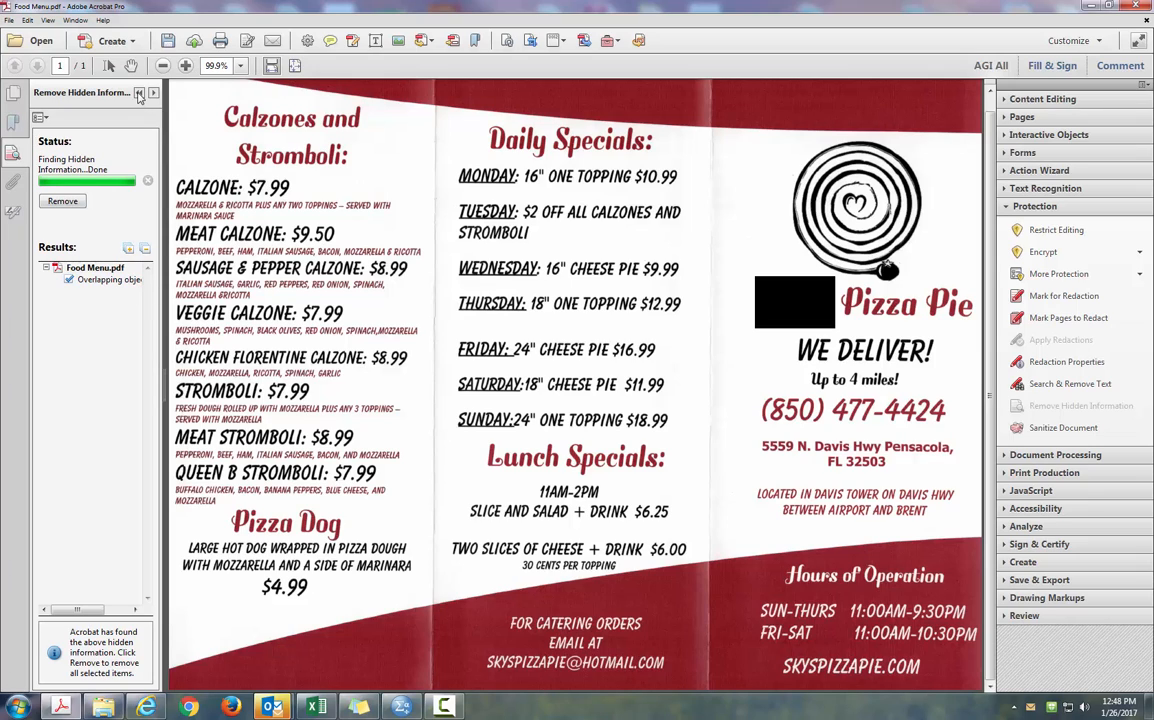
pyautogui.click(139, 93)
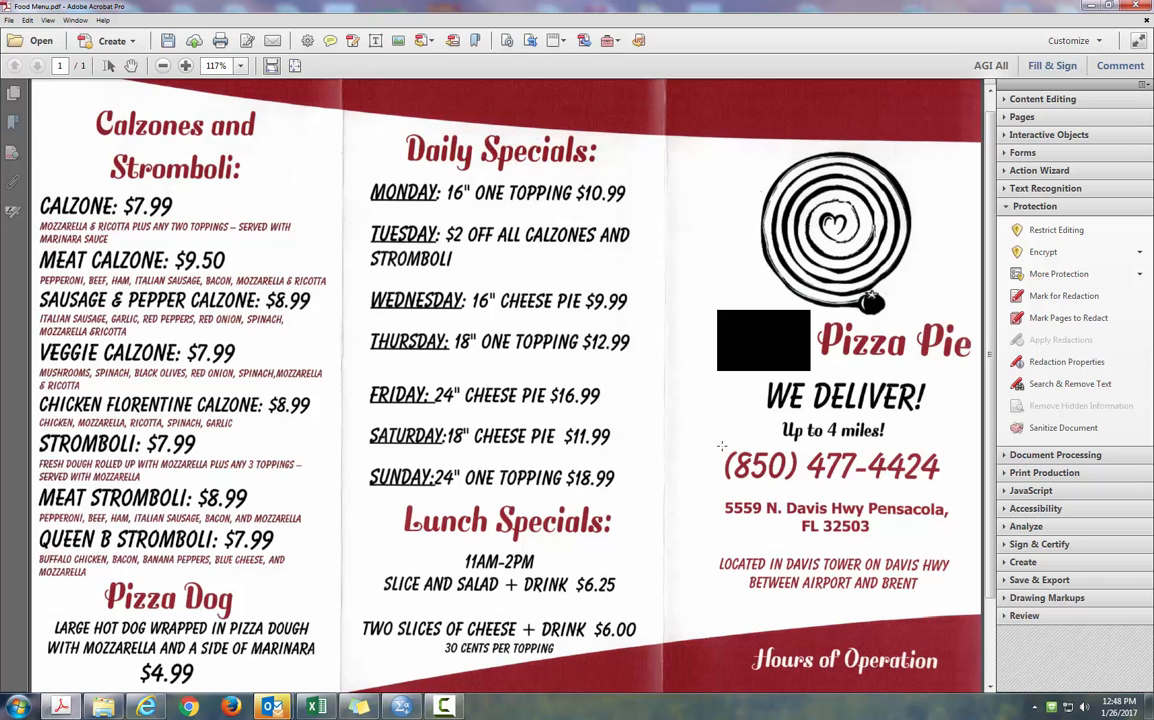
# Step: Mark the phone number under "Up to 4 miles!" for redaction and undo that mark
pyautogui.moveTo(715, 446); pyautogui.dragTo(952, 491)
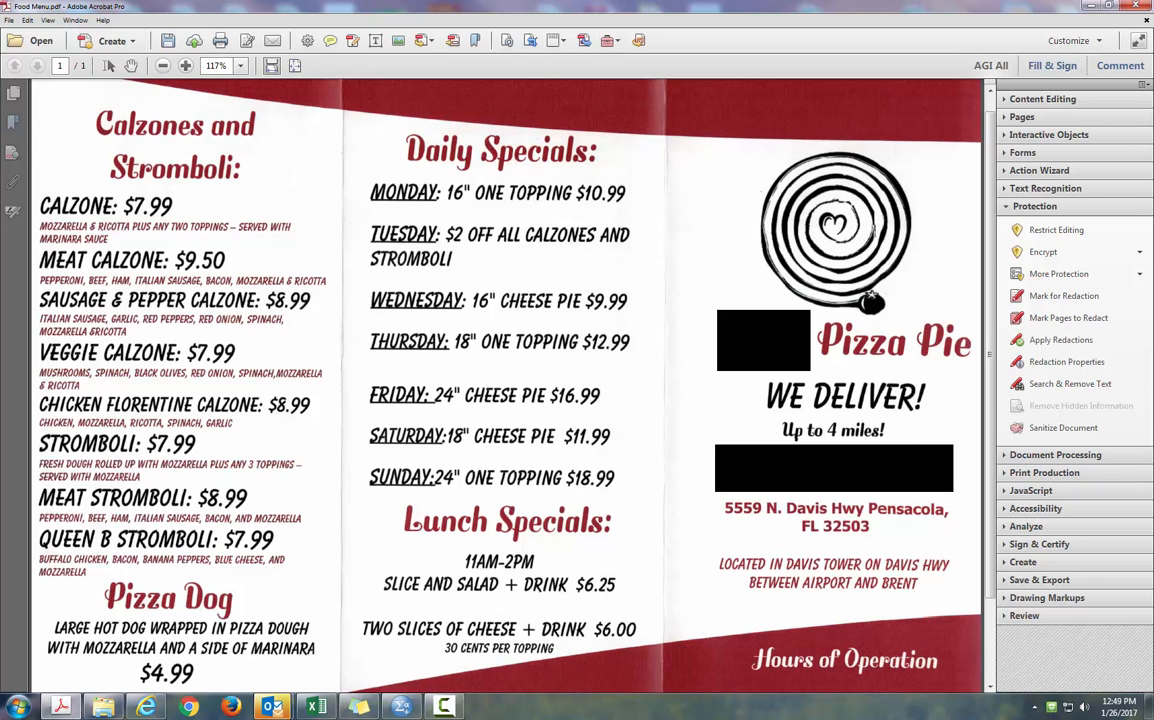
pyautogui.click(28, 21)
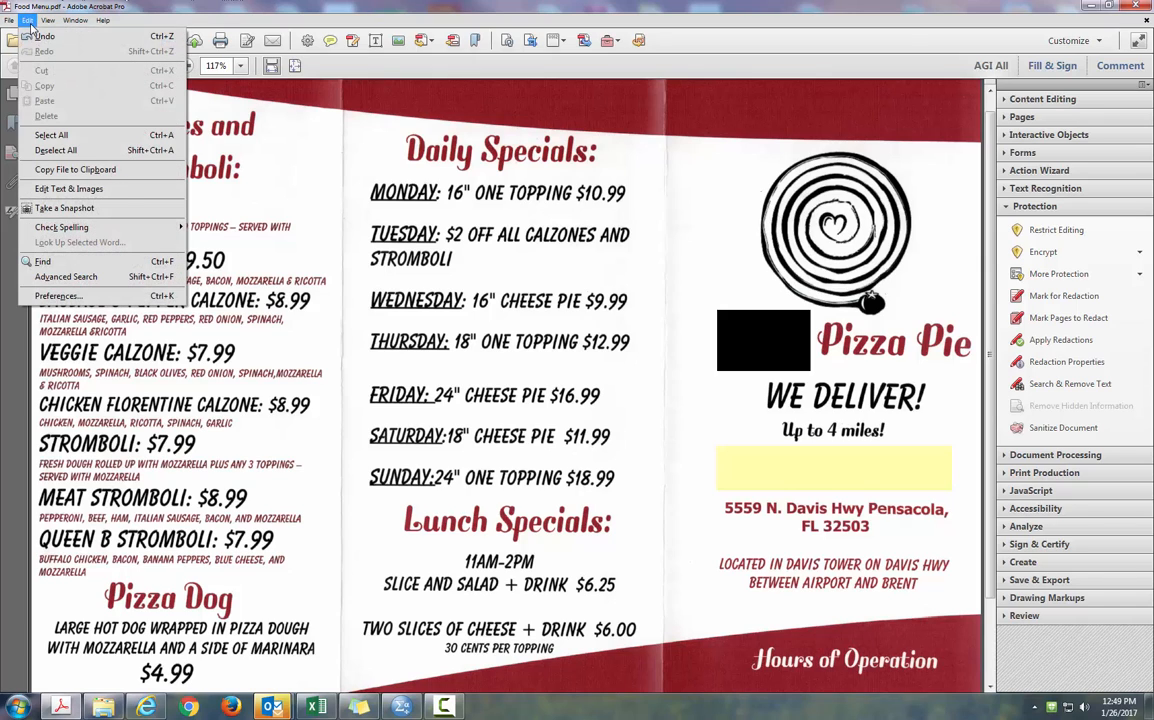
pyautogui.click(40, 36)
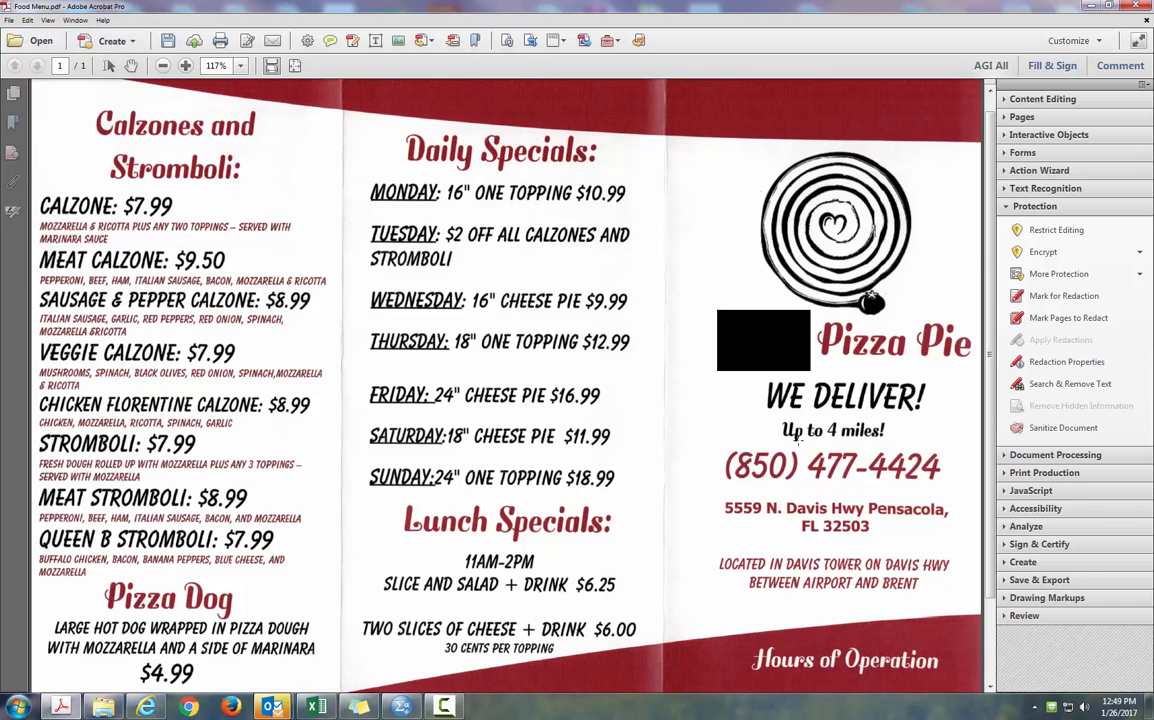
# Step: Draw a Rectangle drawing markup around the phone number under "Up to 4 miles!"
pyautogui.click(1030, 206)
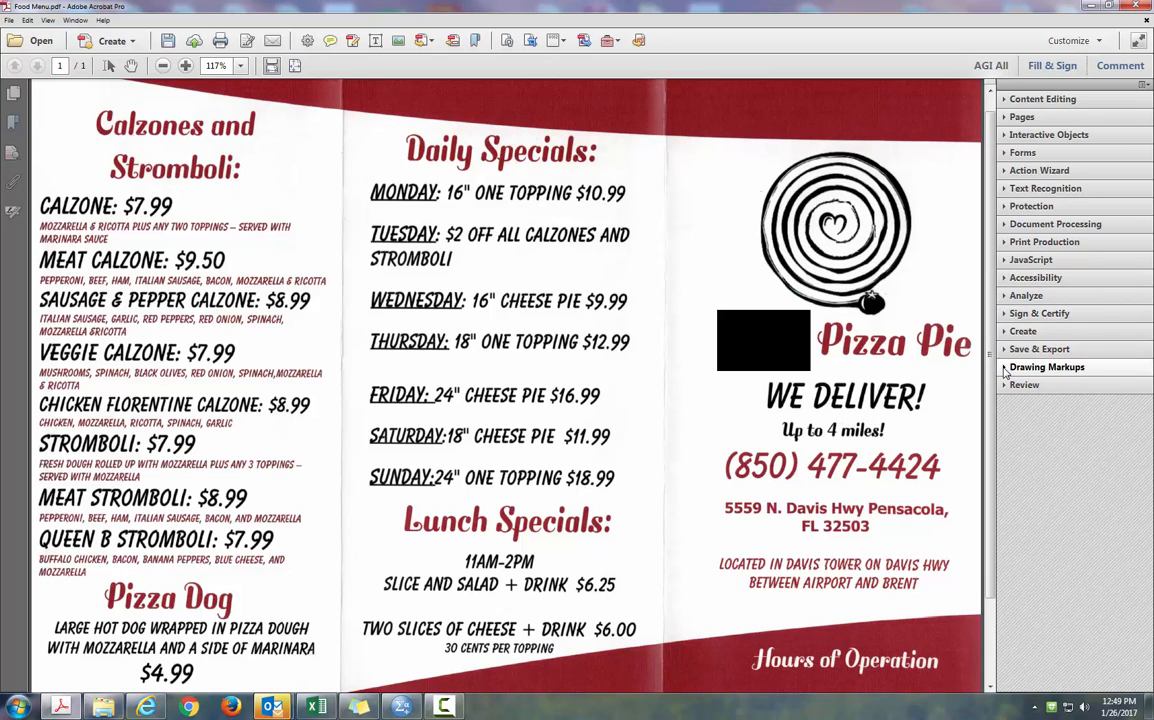
pyautogui.click(1005, 370)
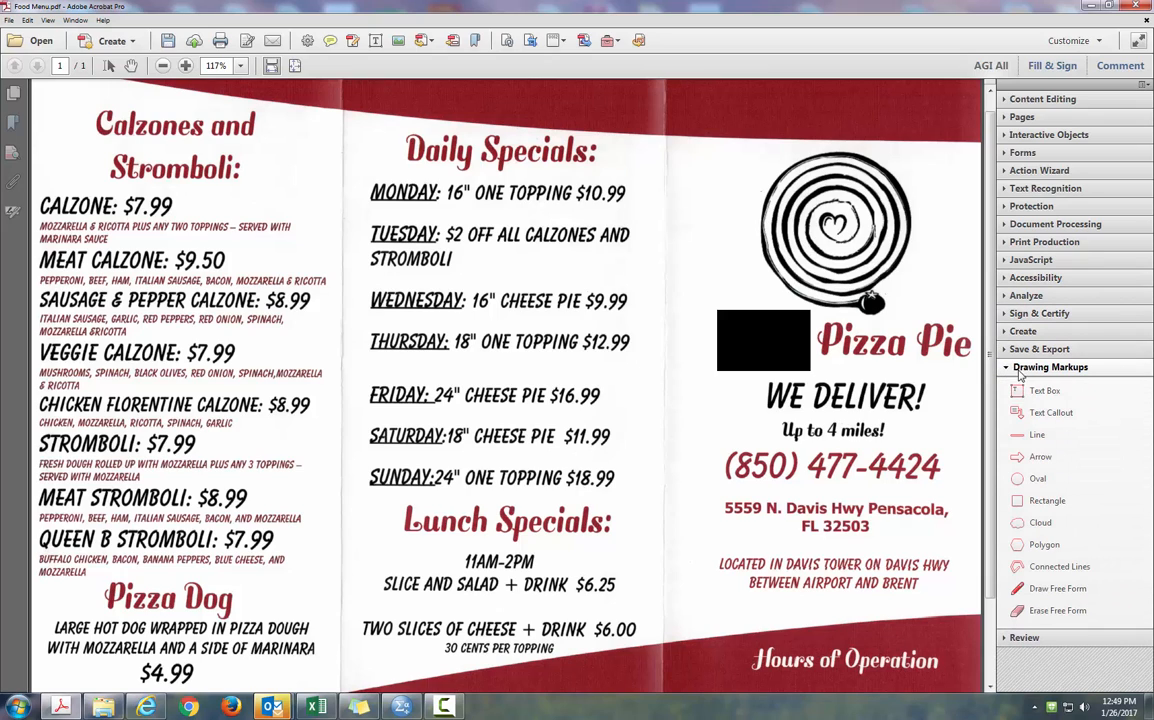
pyautogui.click(1050, 501)
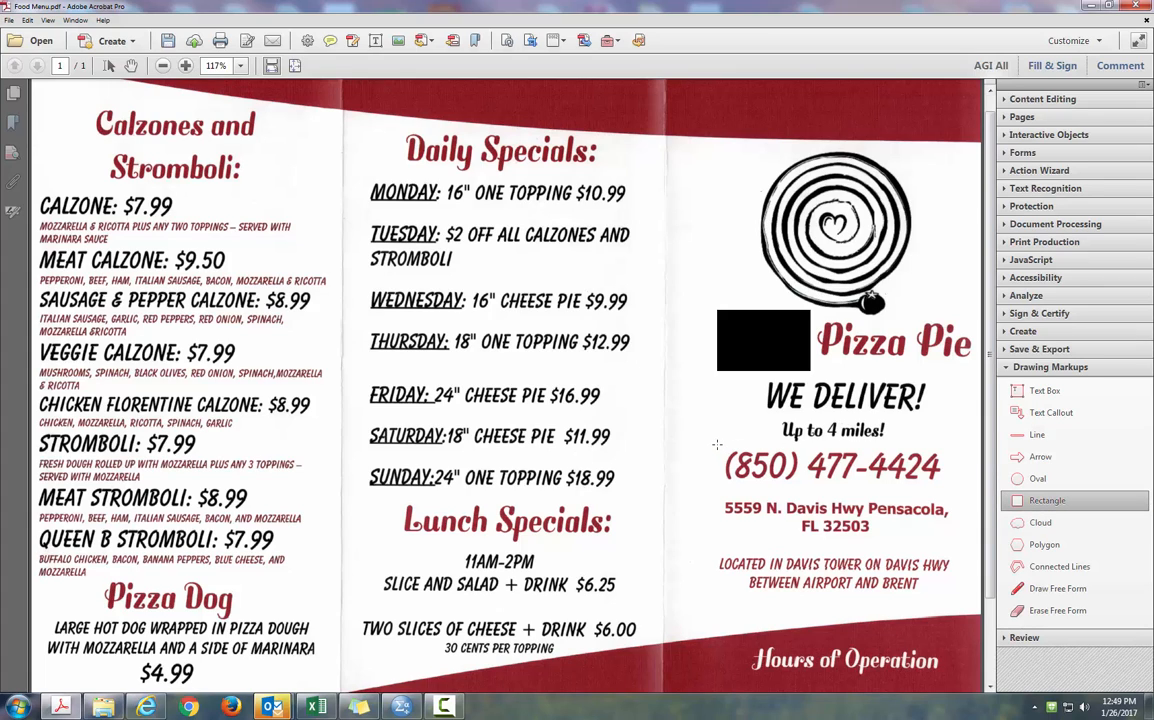
pyautogui.moveTo(719, 446); pyautogui.dragTo(949, 491)
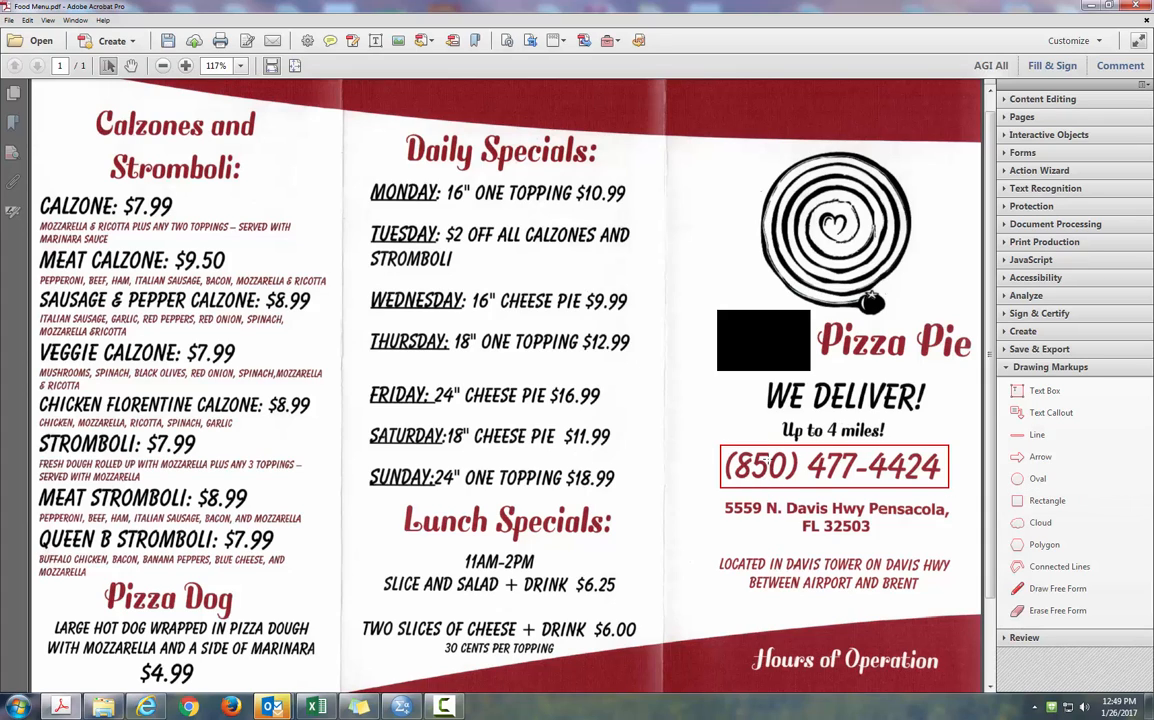
# Step: Select the rectangle around the phone number, show and hide its properties repeatedly, and deselect it
pyautogui.click(804, 450)
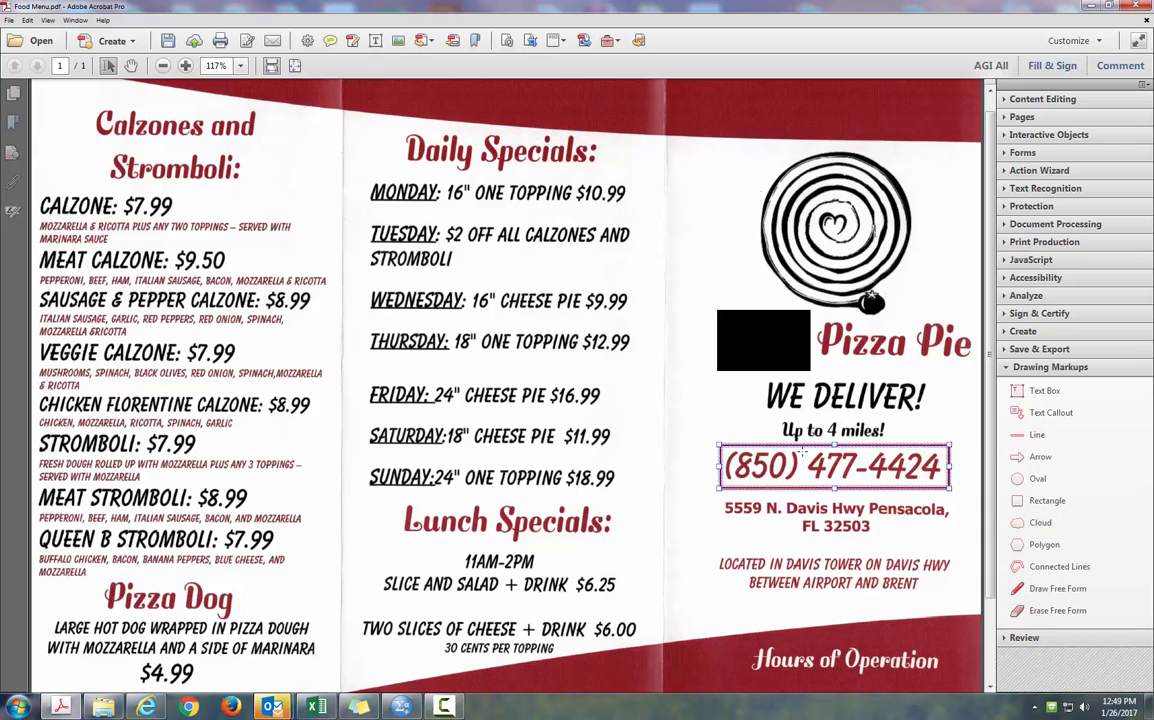
pyautogui.click(758, 428)
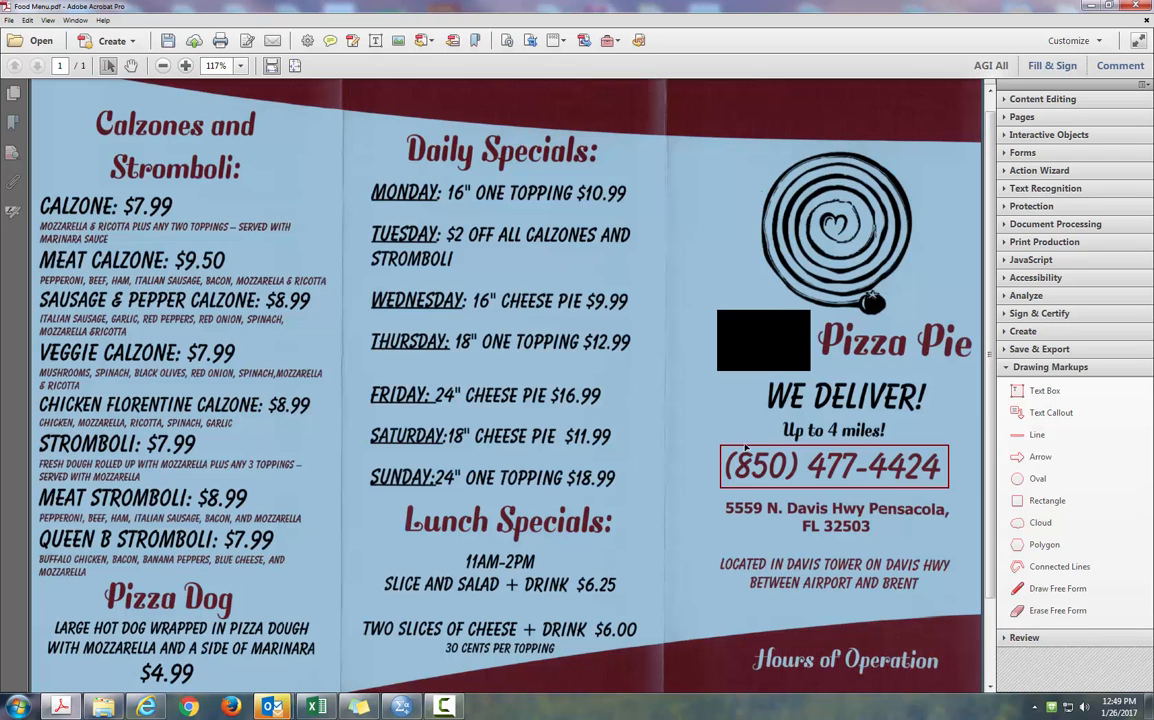
pyautogui.click(745, 447)
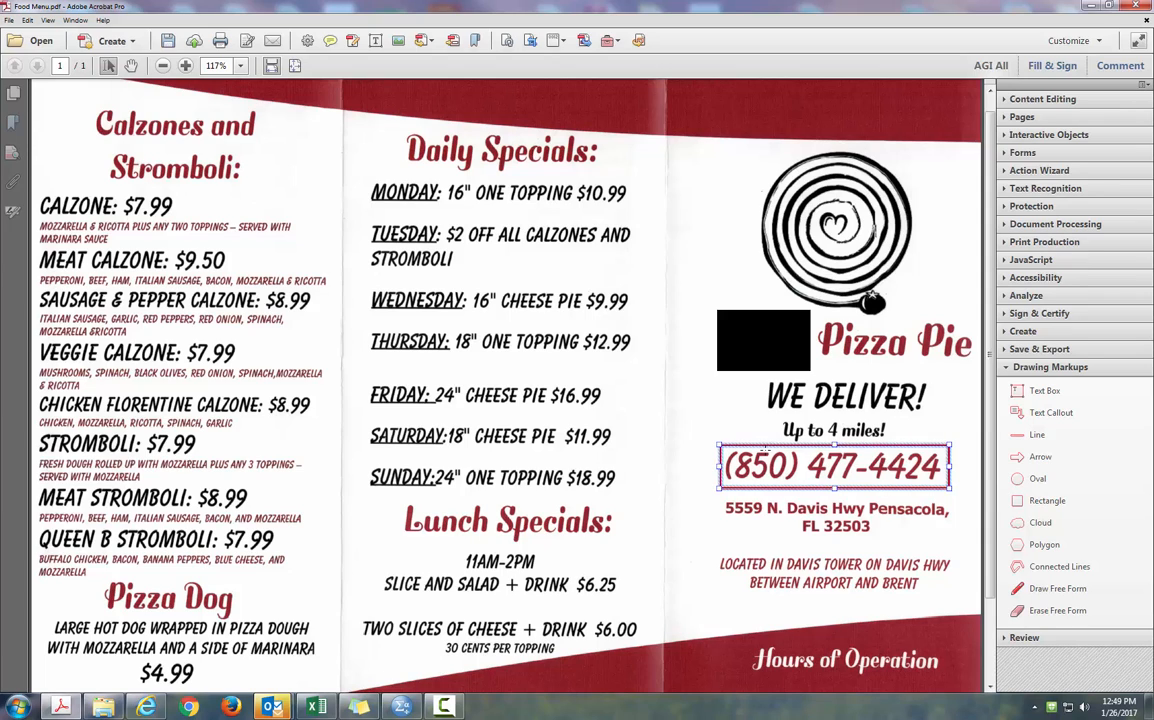
pyautogui.hotkey('ctrl', 'e')
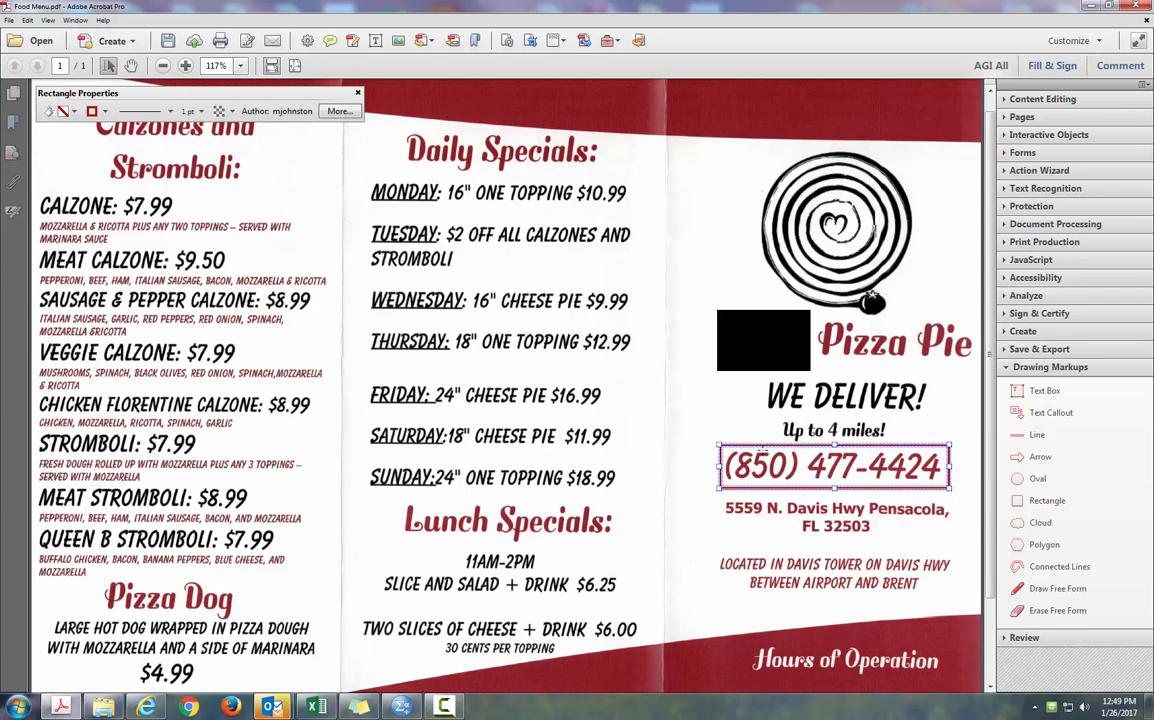
pyautogui.hotkey('ctrl', 'e')
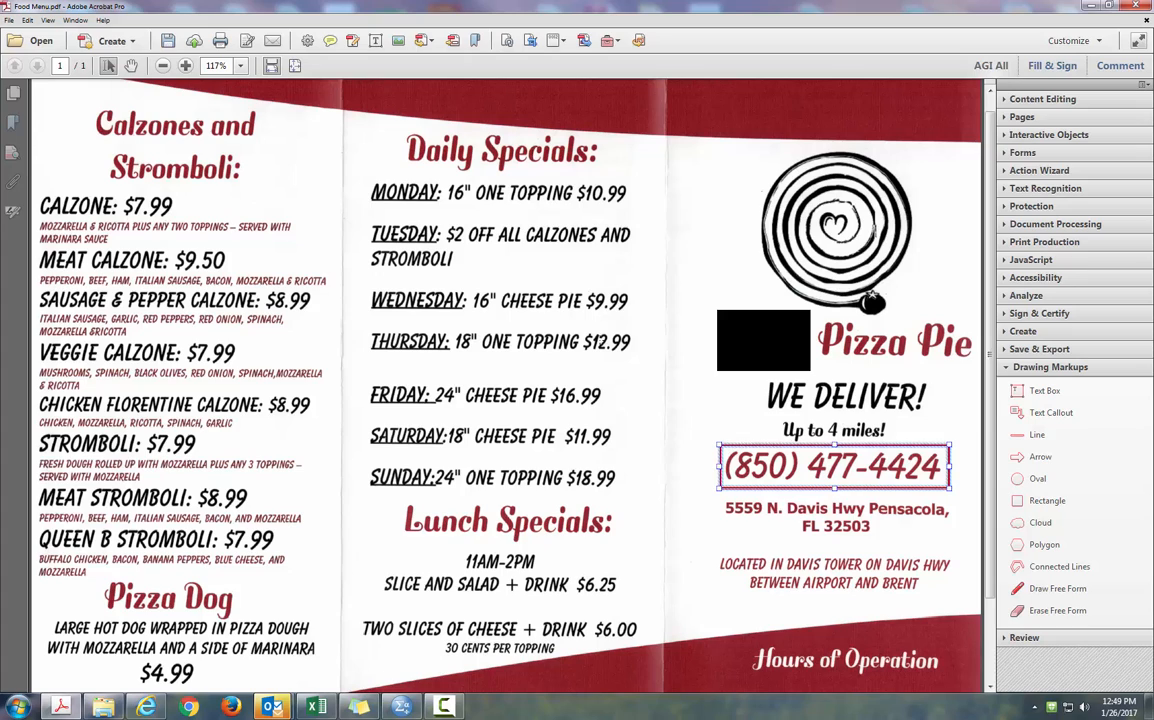
pyautogui.hotkey('ctrl', 'e')
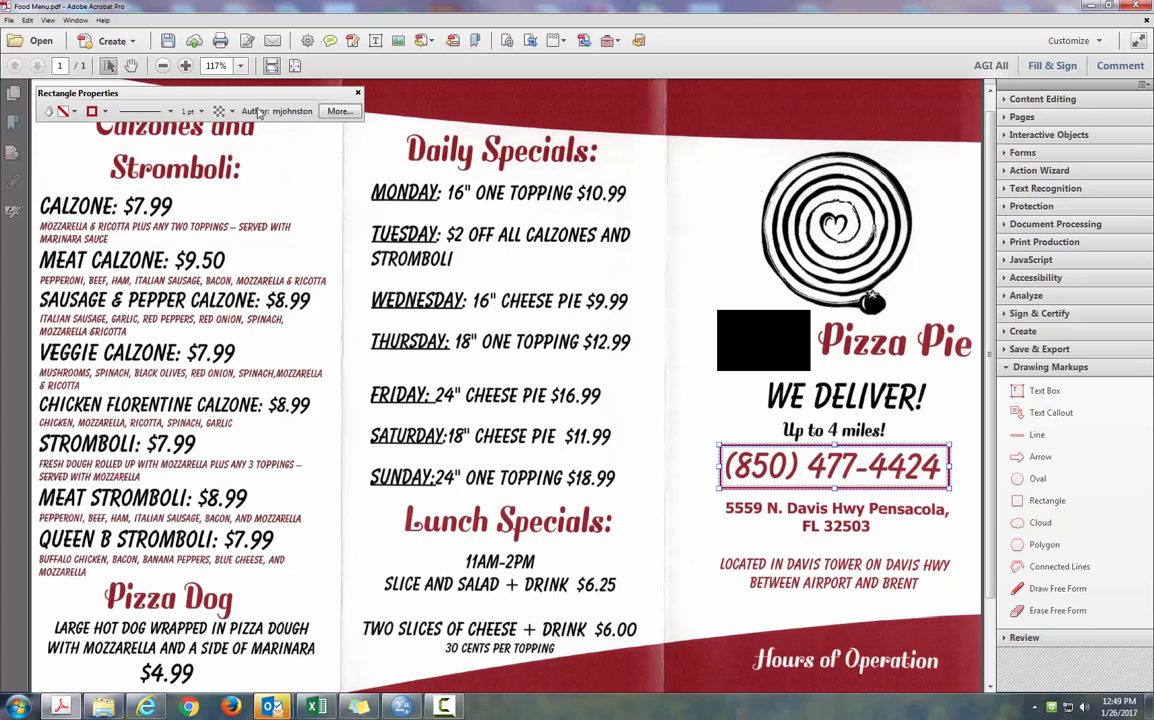
pyautogui.hotkey('ctrl', 'e')
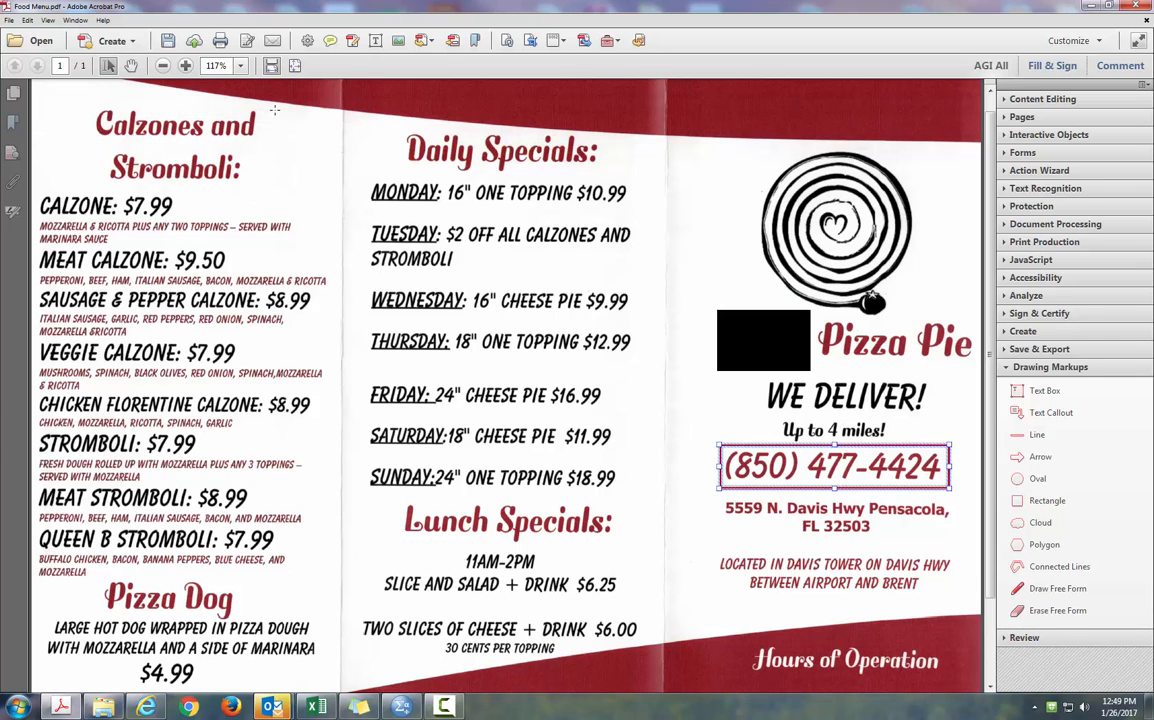
pyautogui.hotkey('ctrl', 'e')
pyautogui.hotkey('ctrl', 'e')
pyautogui.hotkey('ctrl', 'e')
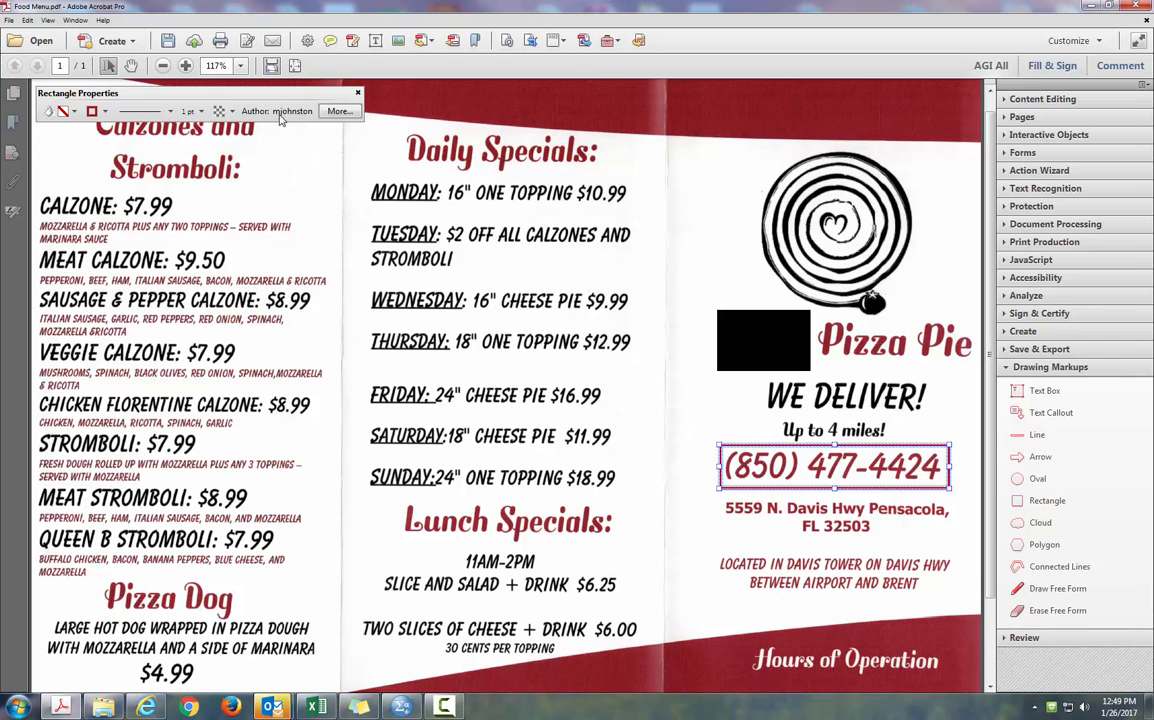
pyautogui.hotkey('ctrl', 'e')
pyautogui.click(680, 420)
pyautogui.click(677, 420)
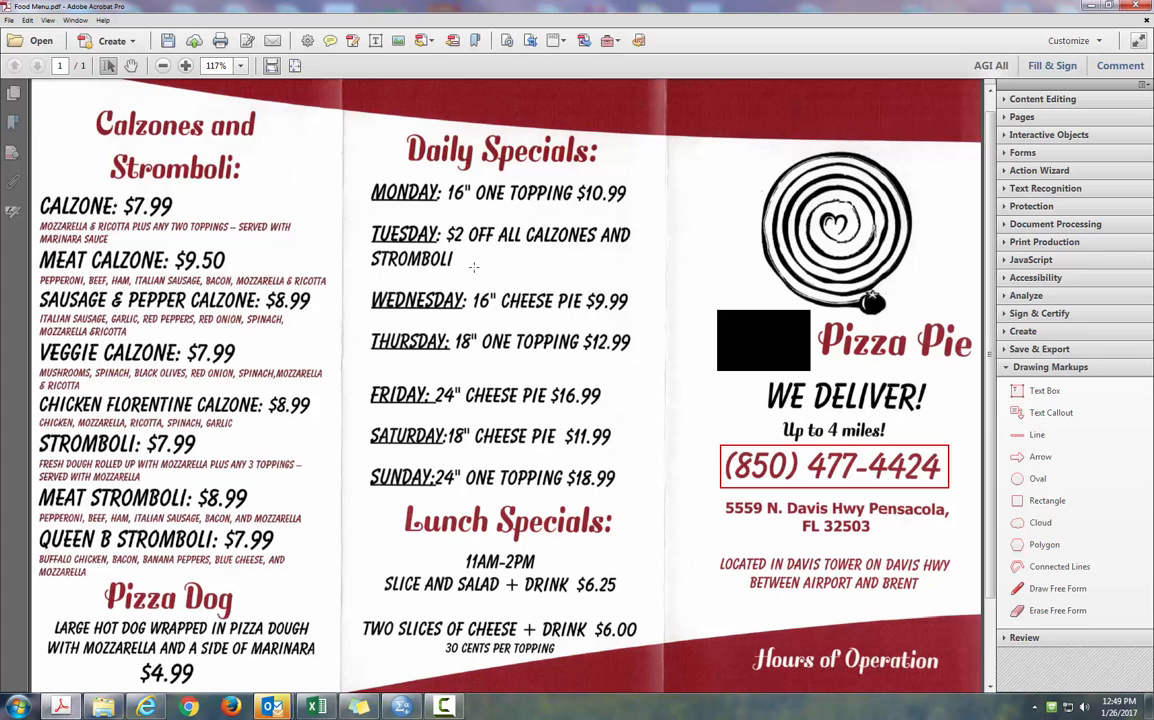
# Step: Show the properties of the rectangle over the phone number and set its border to white and its fill to yellow
pyautogui.hotkey('ctrl', 'e')
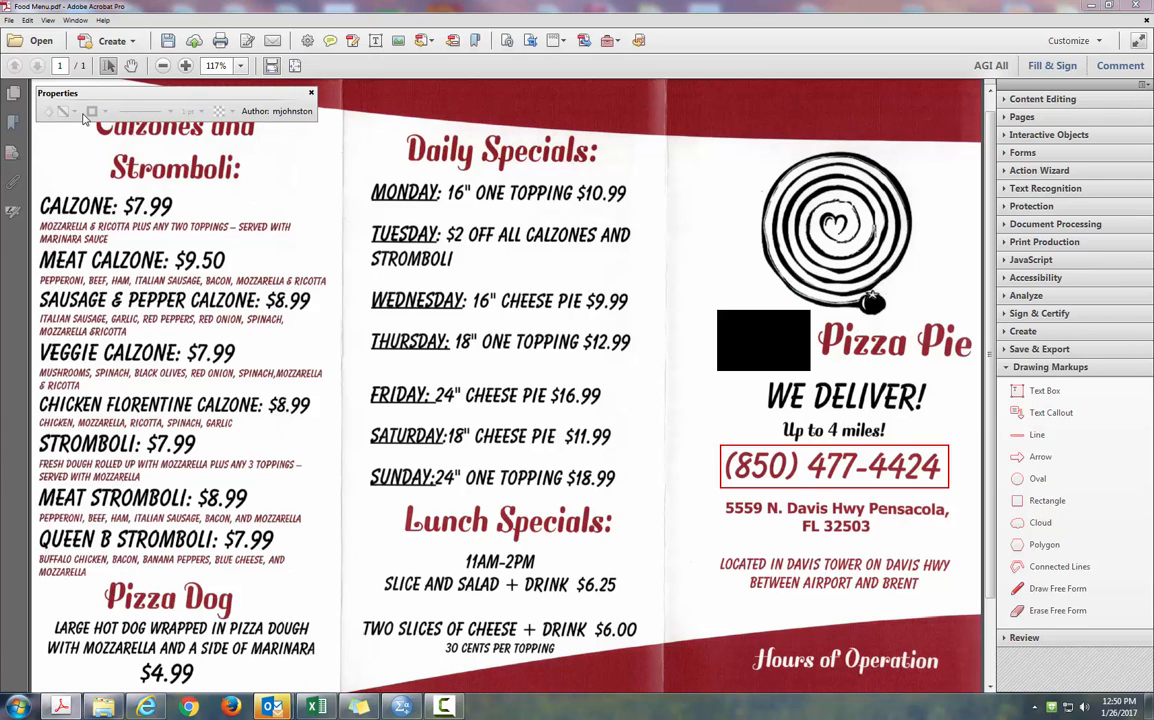
pyautogui.click(777, 447)
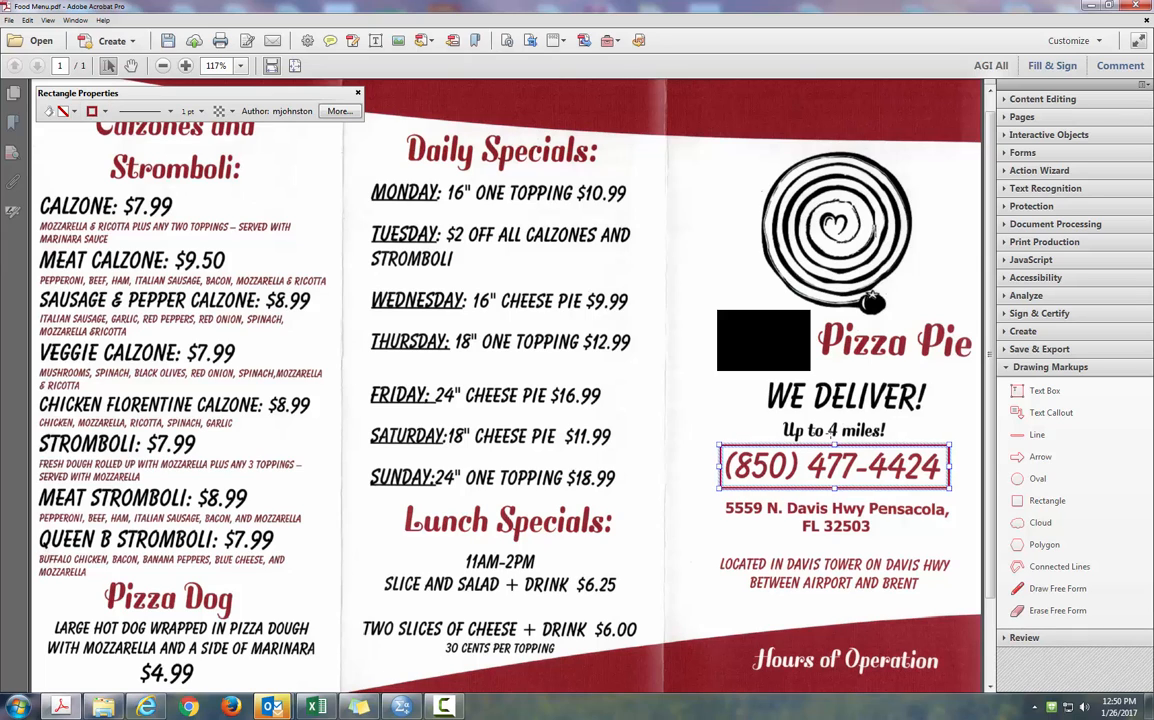
pyautogui.click(104, 112)
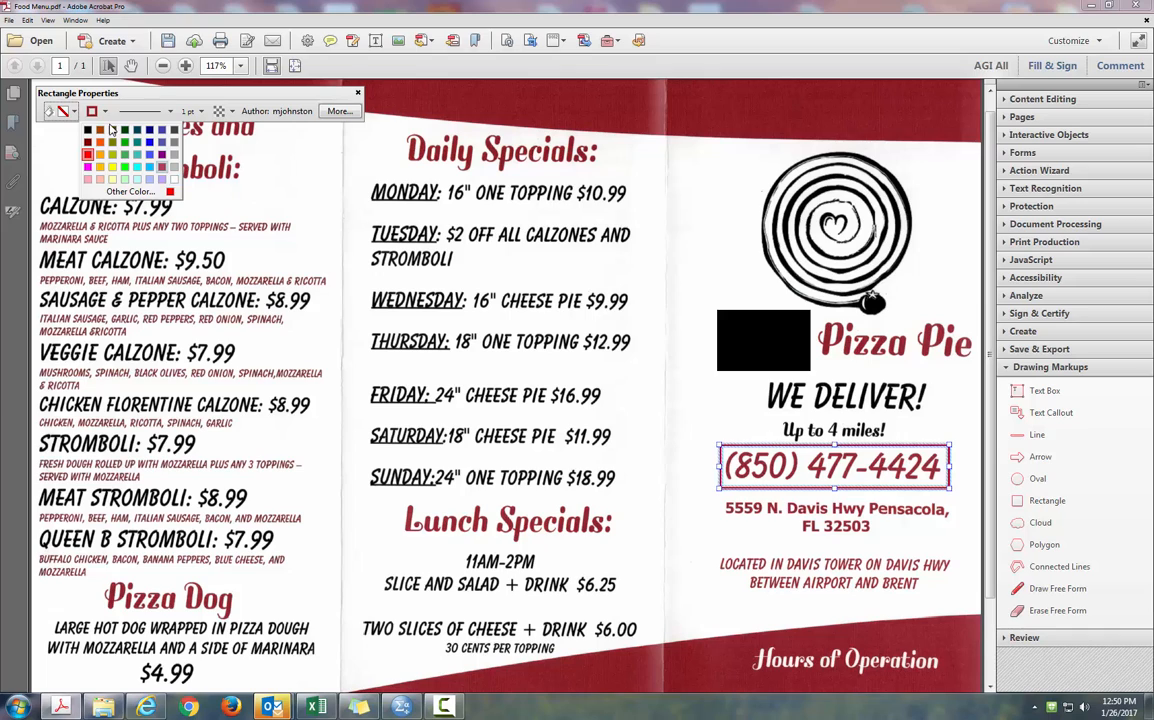
pyautogui.click(161, 166)
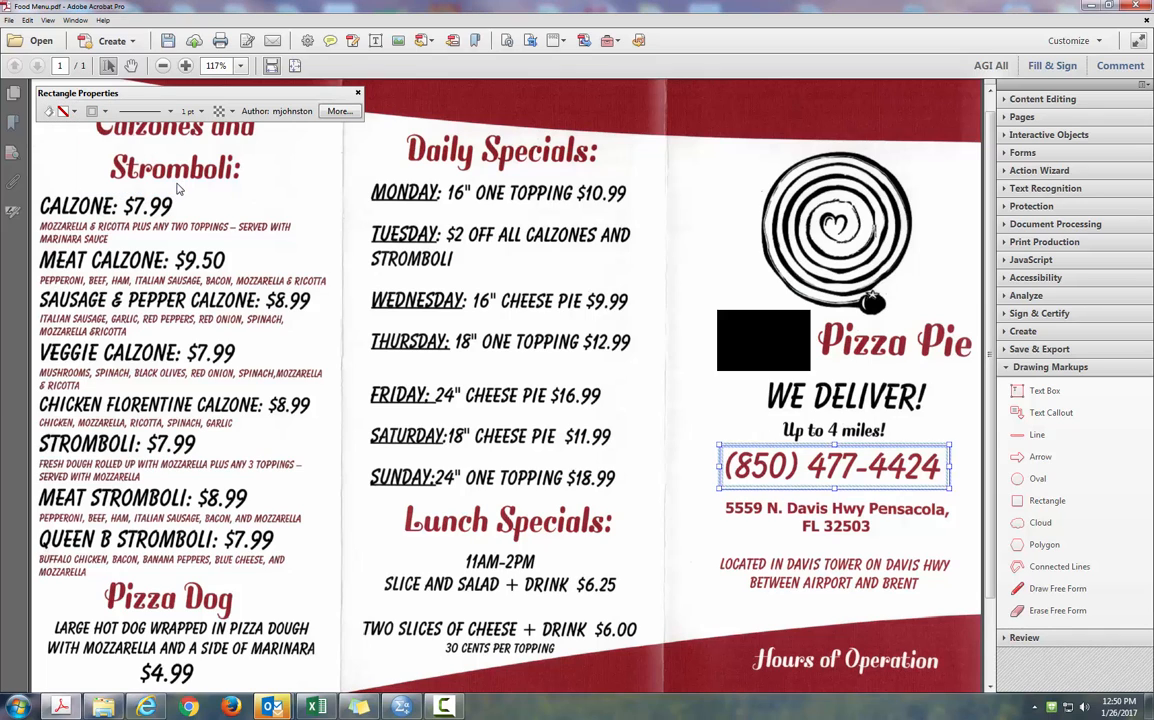
pyautogui.click(73, 112)
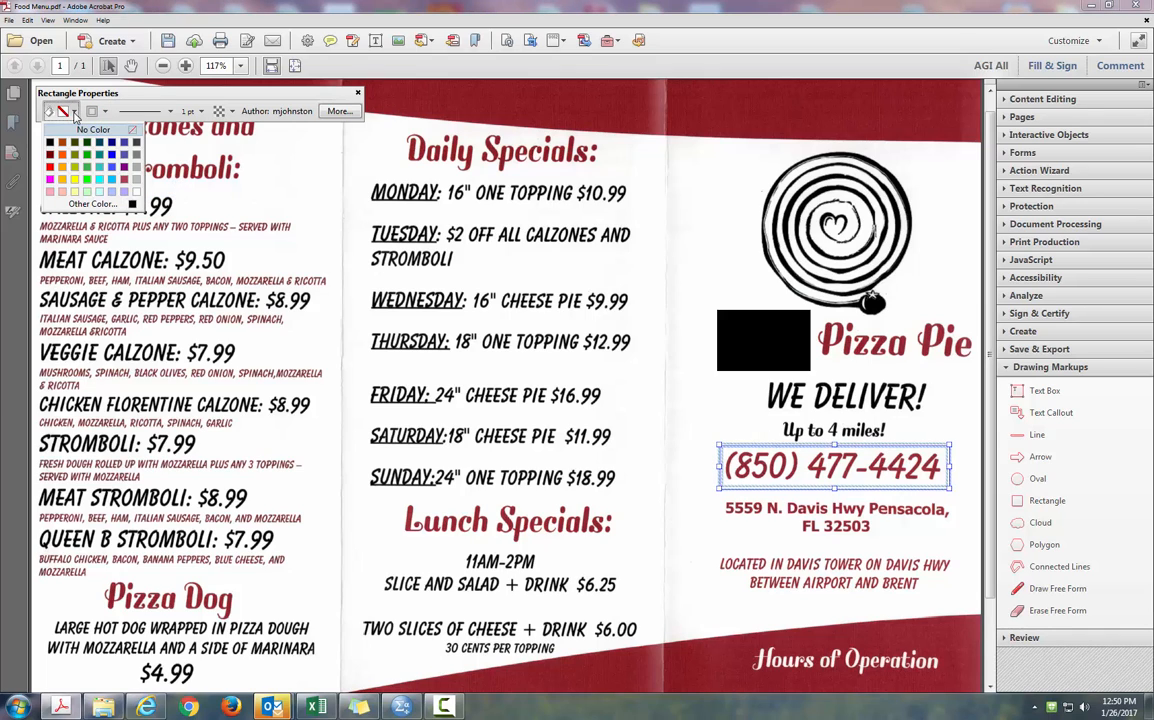
pyautogui.click(75, 185)
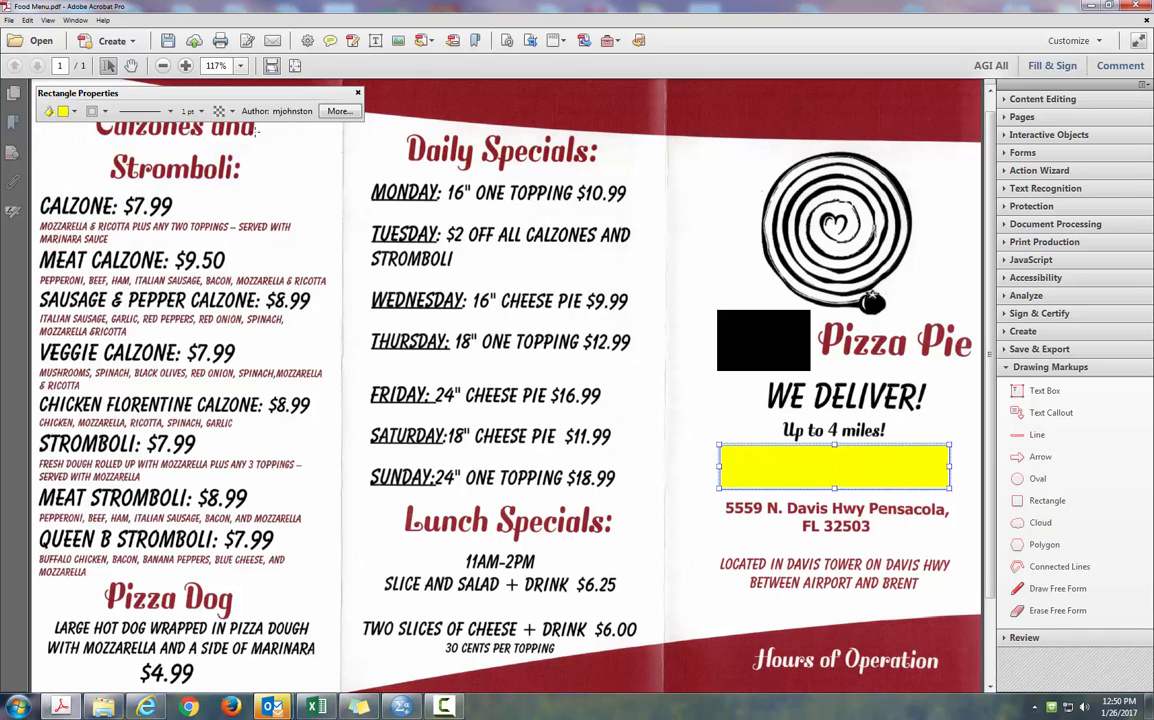
# Step: Lower the opacity of the yellow rectangle over the phone number so the digits show through, and deselect it
pyautogui.click(232, 111)
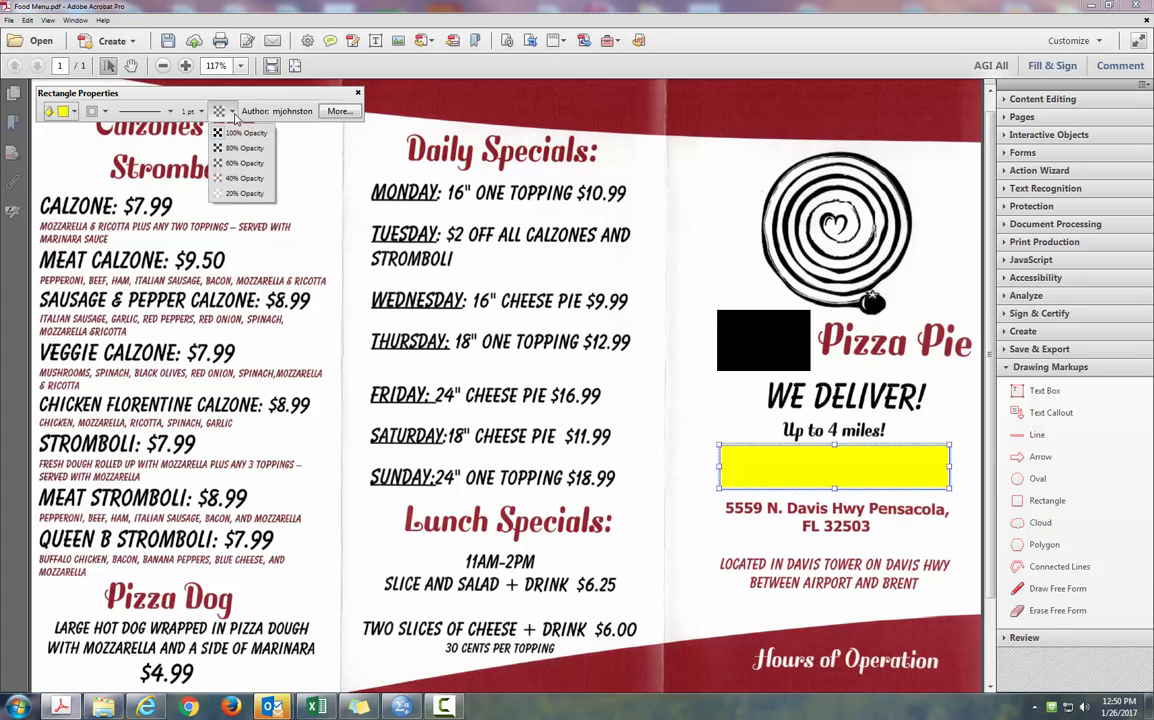
pyautogui.click(257, 193)
pyautogui.click(715, 418)
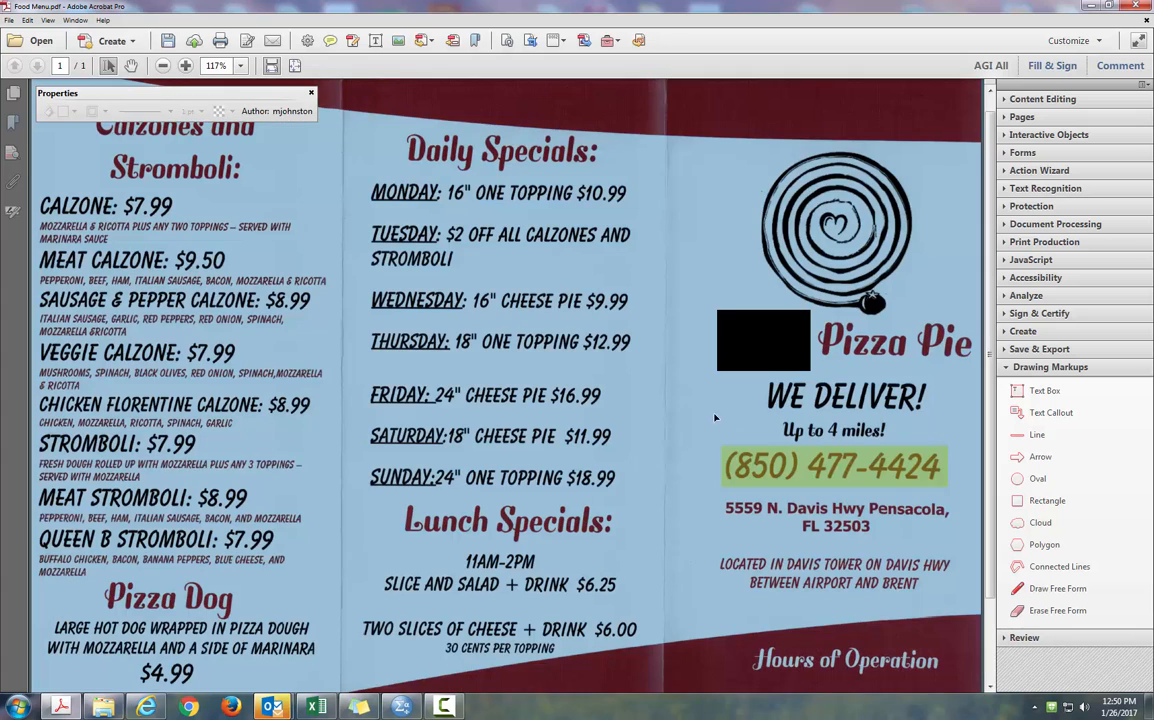
pyautogui.click(692, 408)
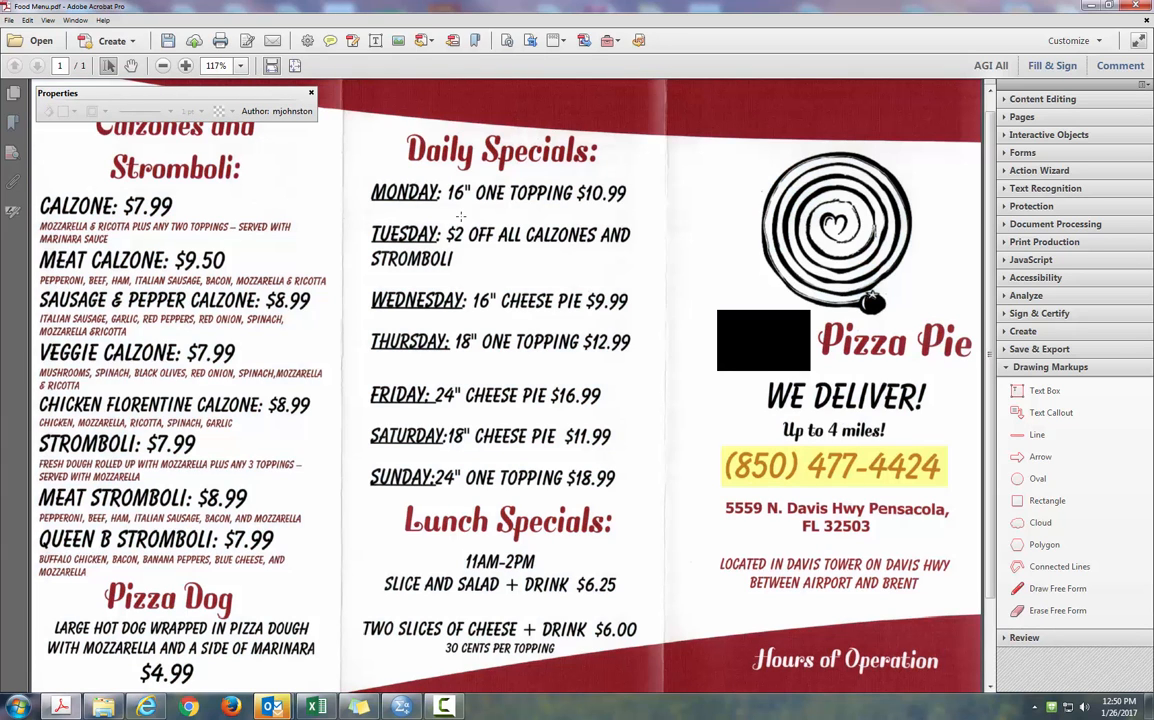
# Step: Select the yellow rectangle over the phone number, set its opacity to 60%, and deselect it
pyautogui.click(789, 481)
pyautogui.click(227, 111)
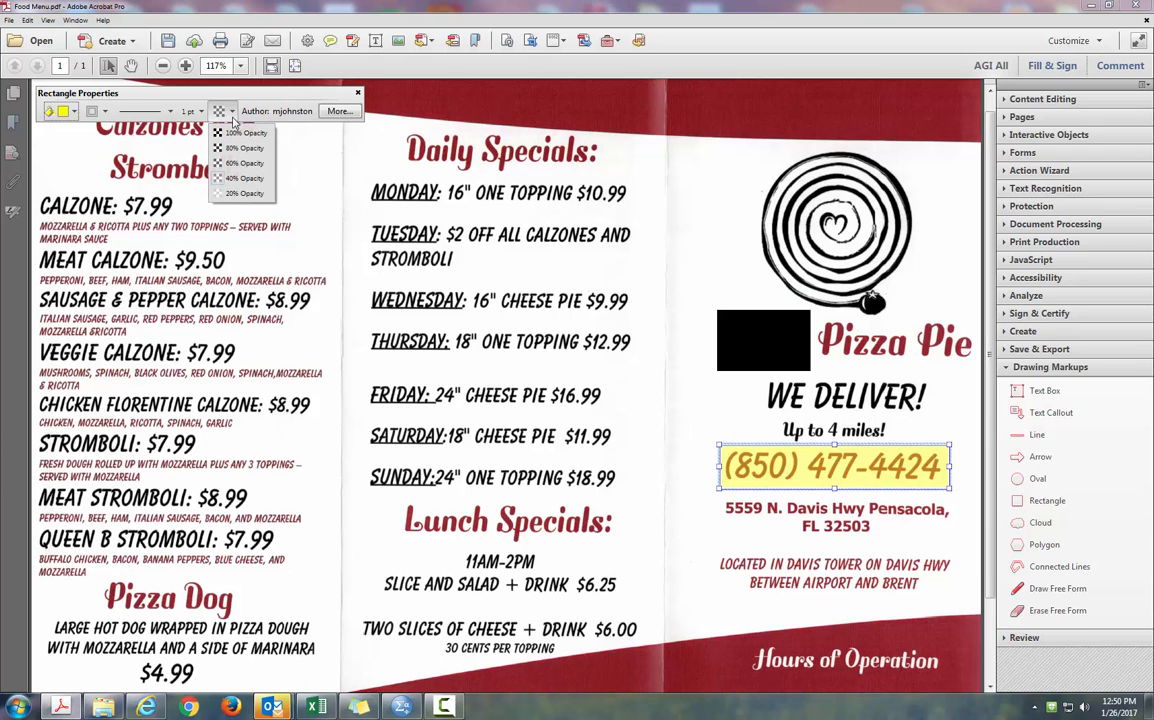
pyautogui.click(246, 164)
pyautogui.click(731, 419)
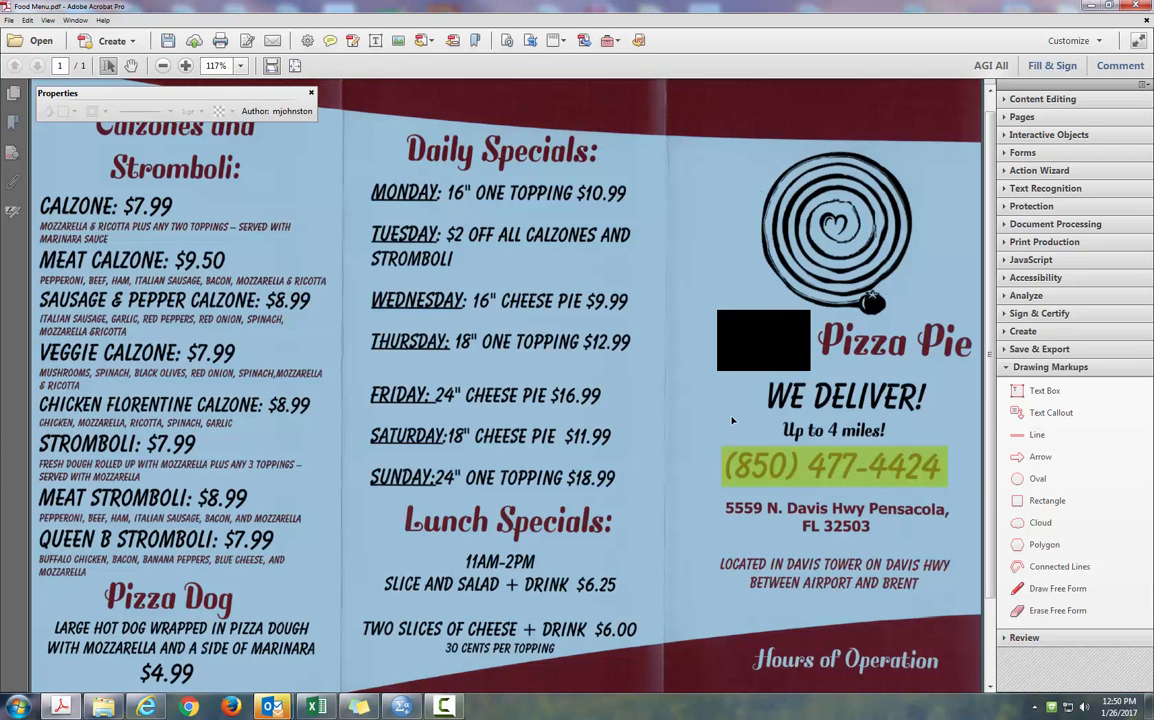
pyautogui.click(712, 402)
pyautogui.click(225, 114)
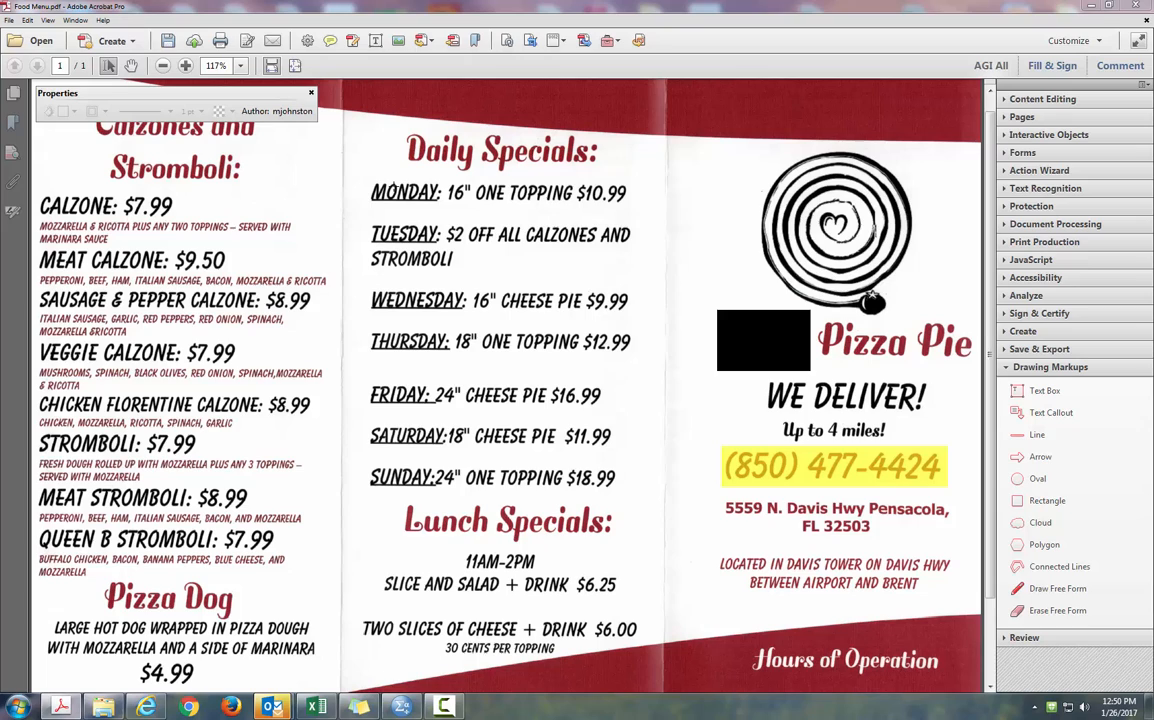
# Step: Try 20% and 80% opacity on the yellow rectangle over the phone number and deselect it
pyautogui.click(740, 457)
pyautogui.click(227, 111)
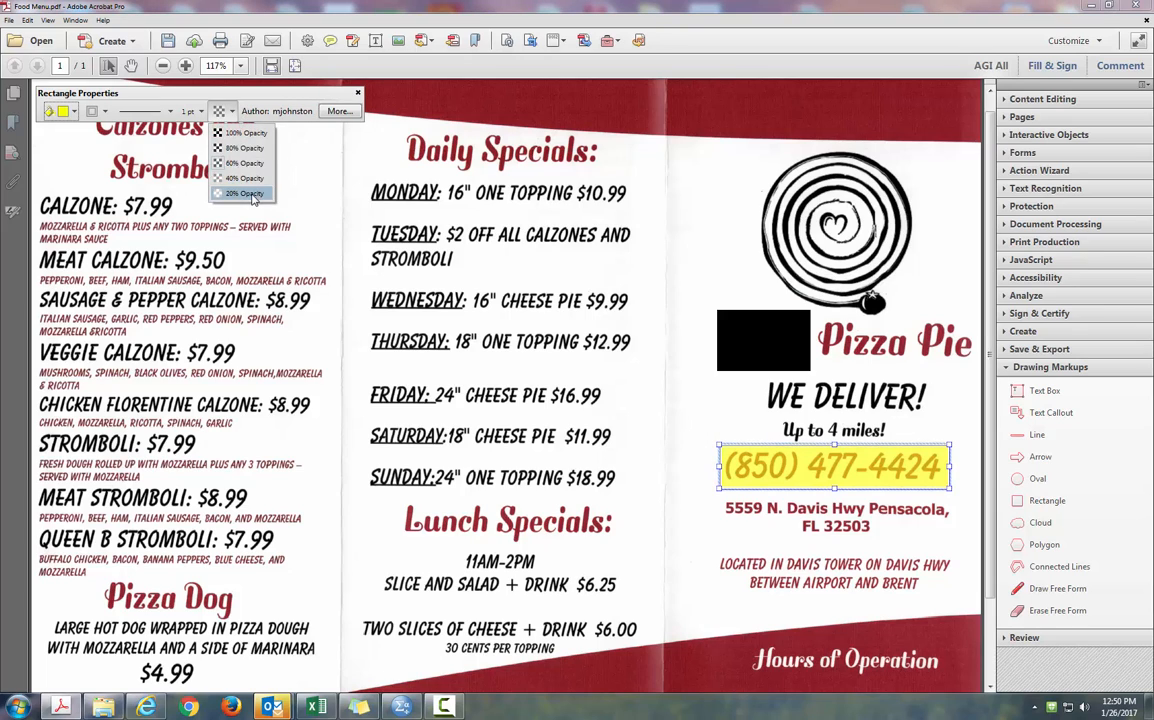
pyautogui.click(250, 194)
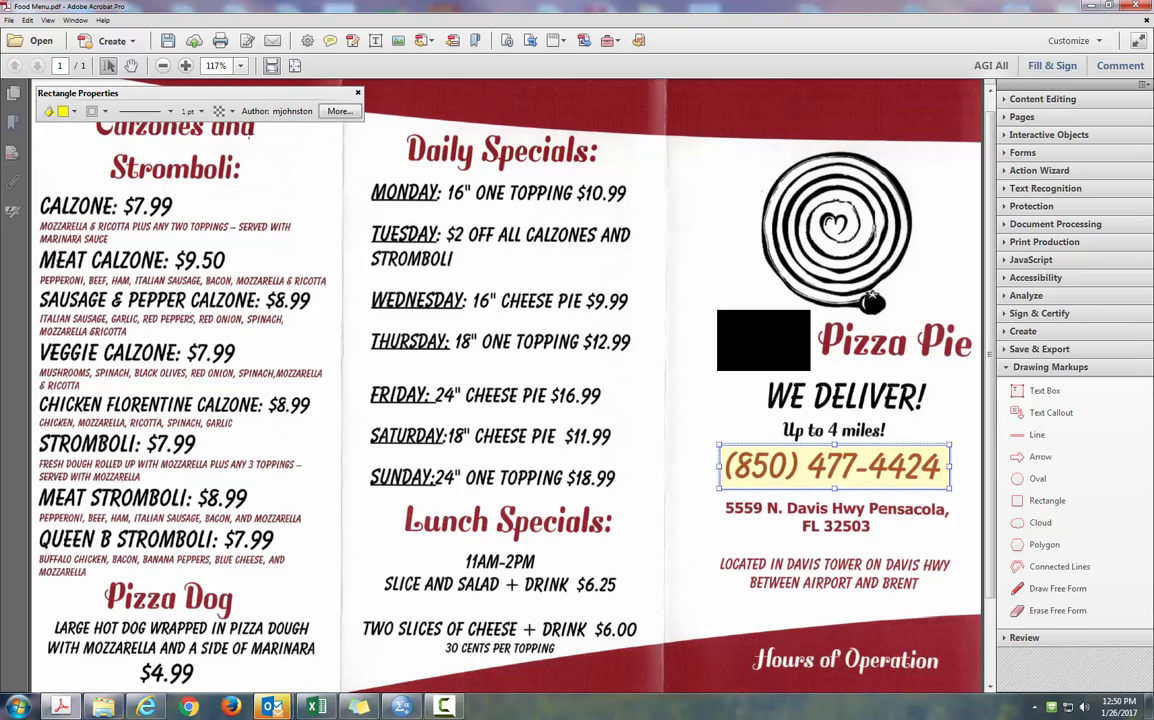
pyautogui.click(219, 111)
pyautogui.click(235, 148)
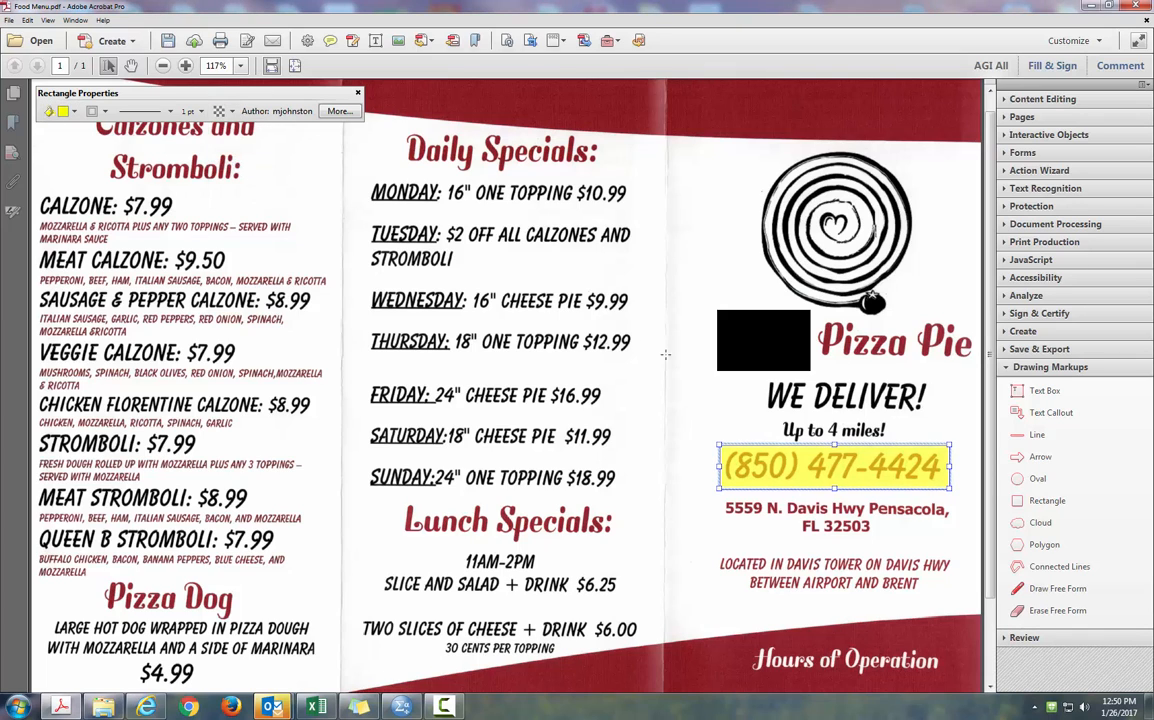
pyautogui.click(713, 389)
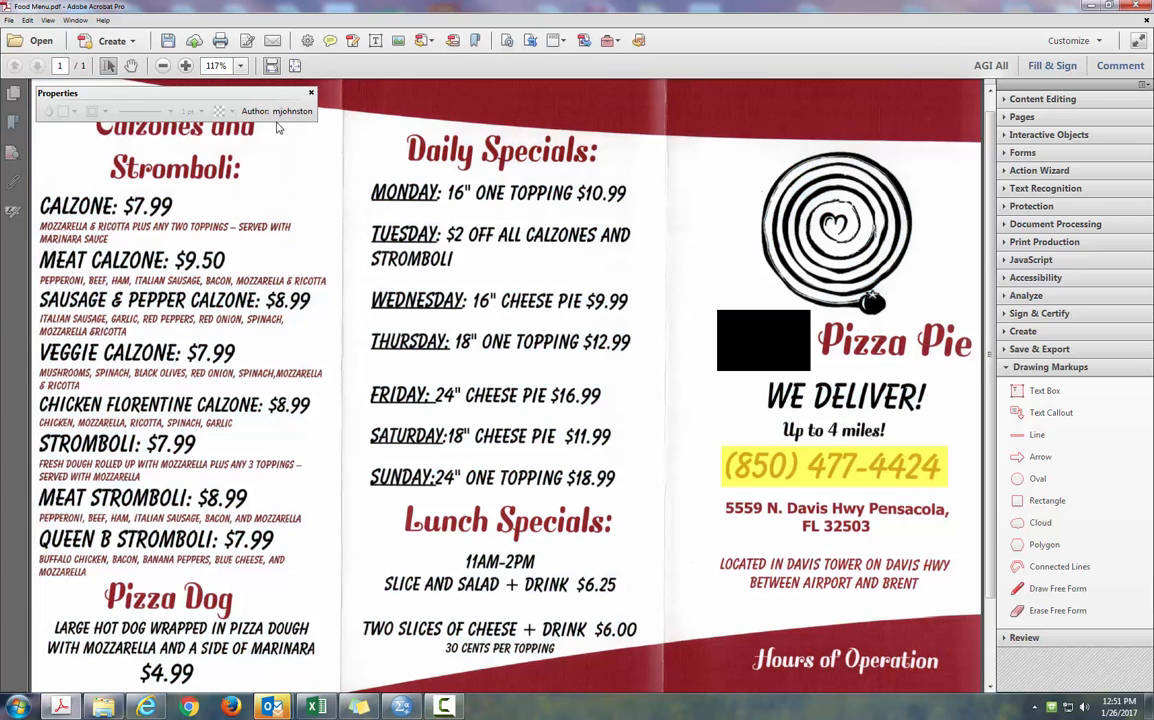
# Step: Set the opacity of the yellow rectangle over the phone number to 40% and deselect it
pyautogui.click(730, 456)
pyautogui.click(231, 111)
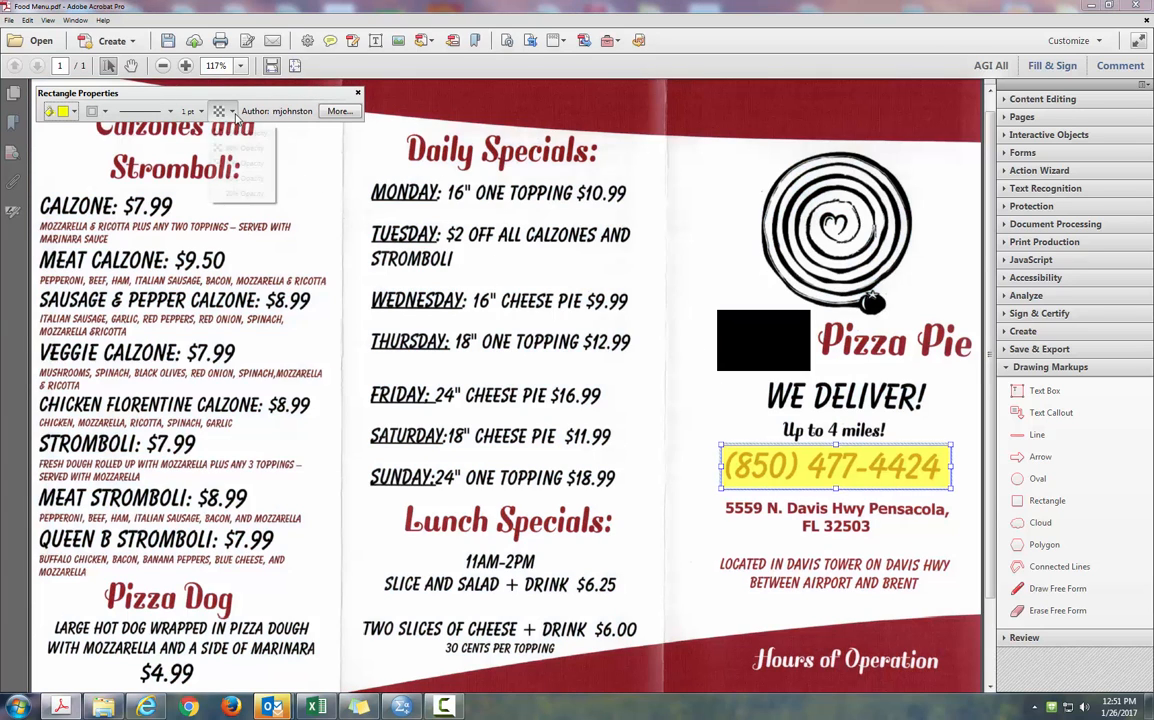
pyautogui.click(242, 178)
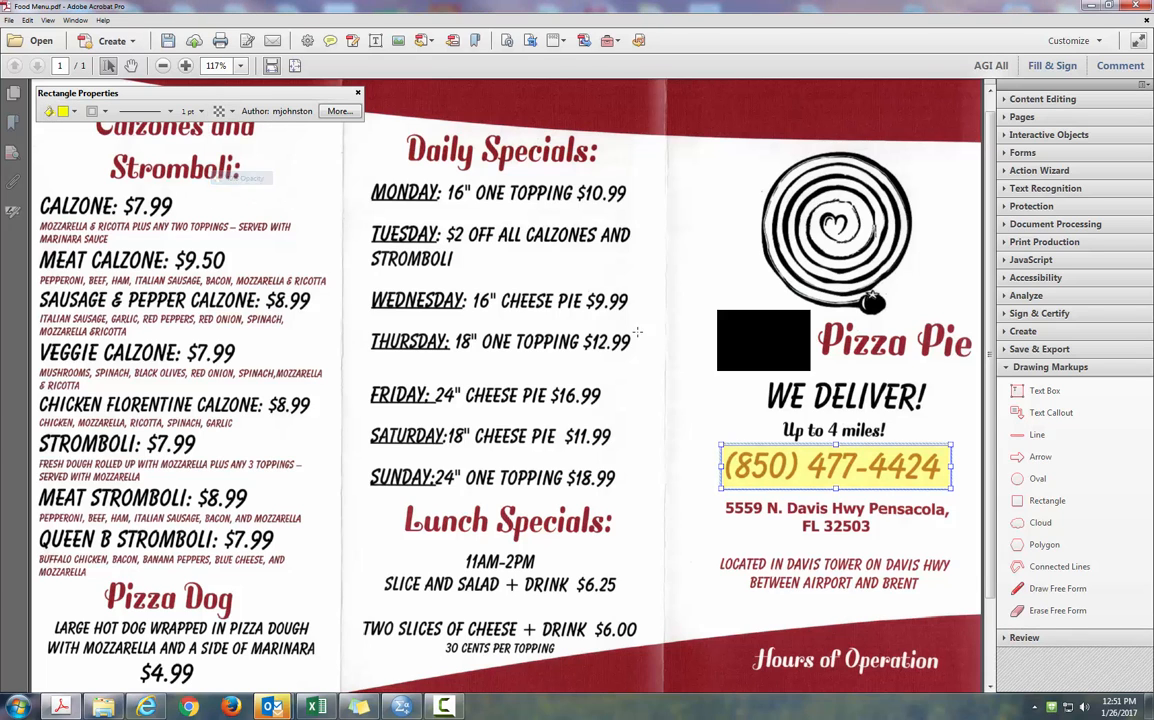
pyautogui.click(700, 264)
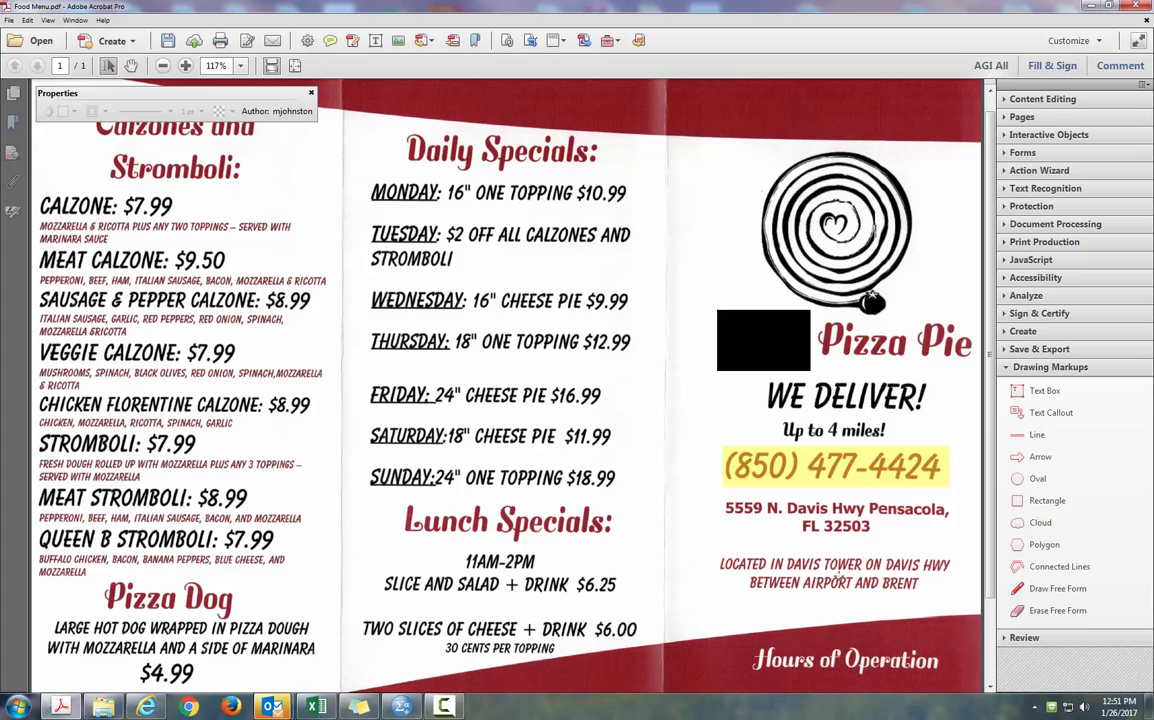
# Step: Select the yellow rectangle over the phone number and copy it
pyautogui.click(812, 460)
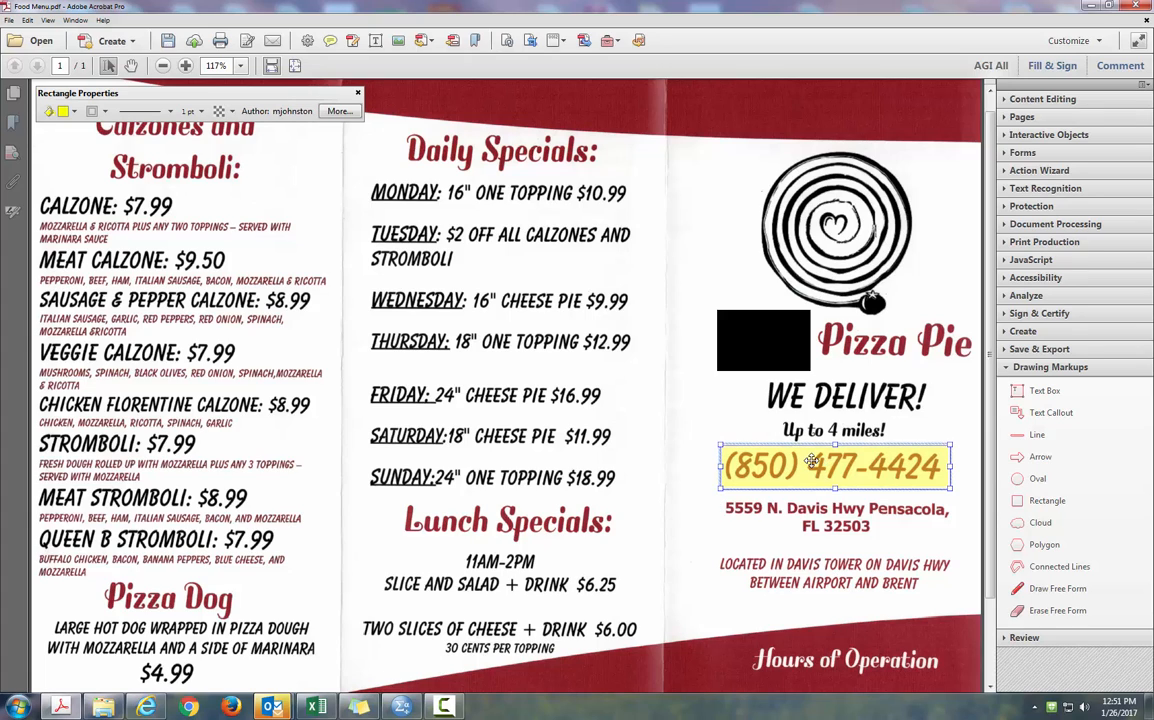
pyautogui.rightClick(812, 461)
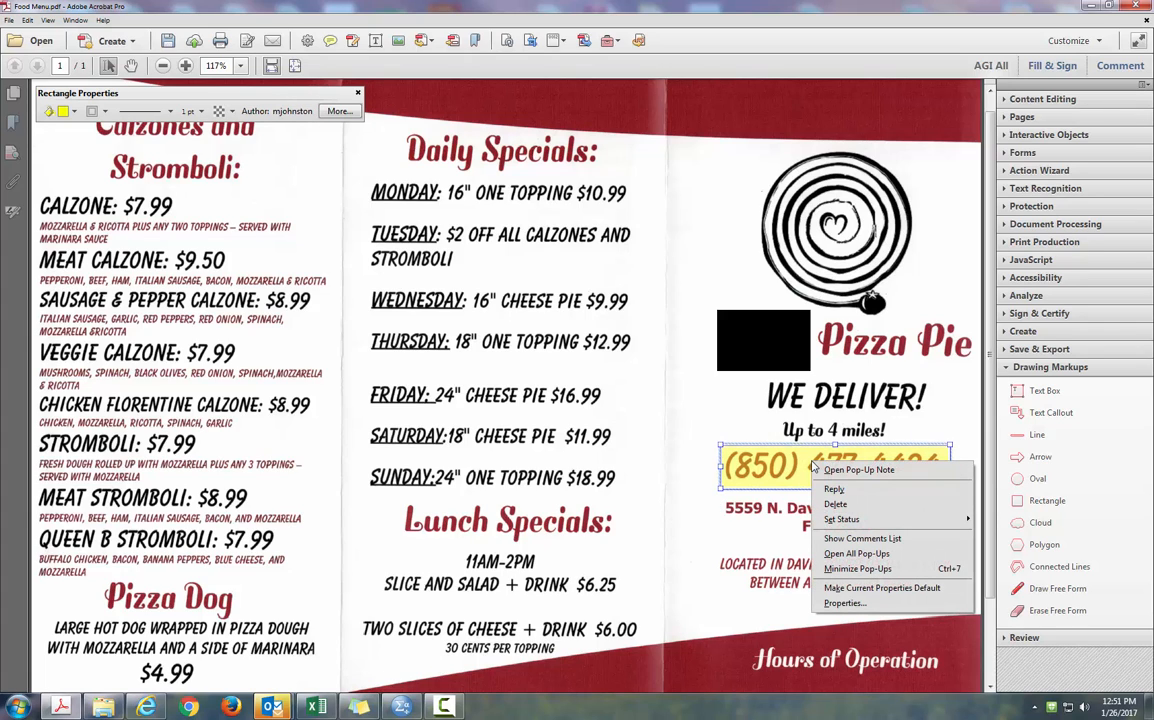
pyautogui.click(808, 455)
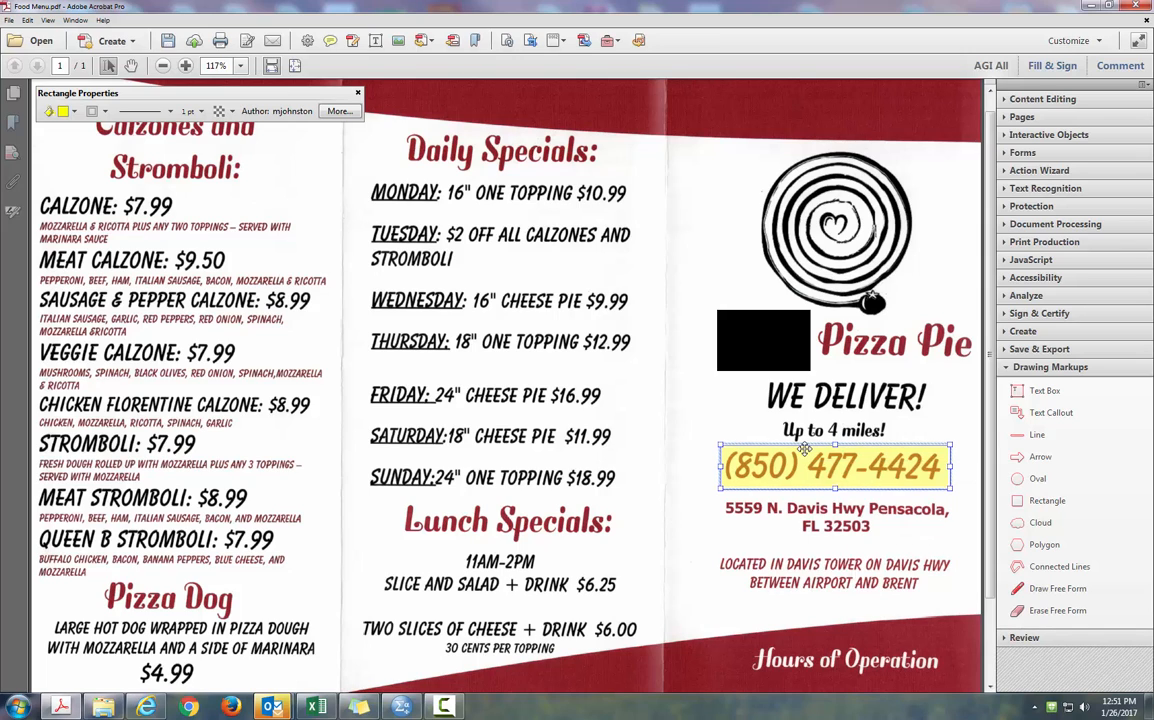
pyautogui.click(36, 22)
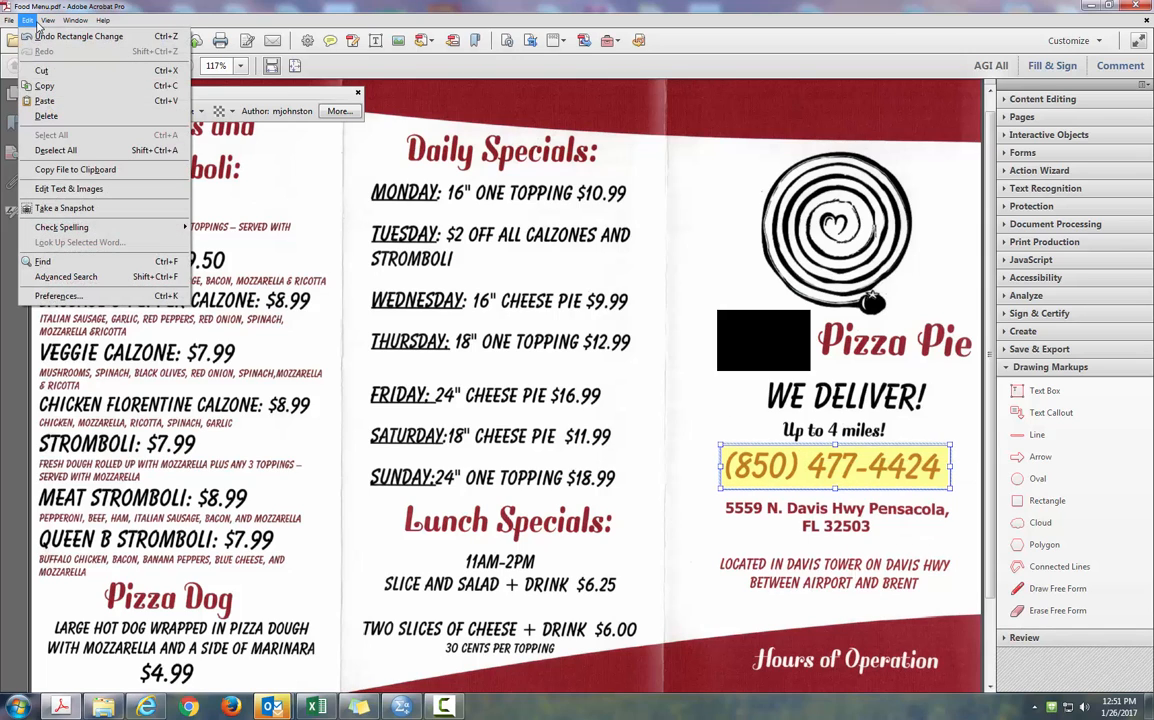
pyautogui.click(40, 88)
# Step: Paste the copied rectangle, place it over the street address, and adjust its size to fit the two lines
pyautogui.hotkey('ctrl', 'a')
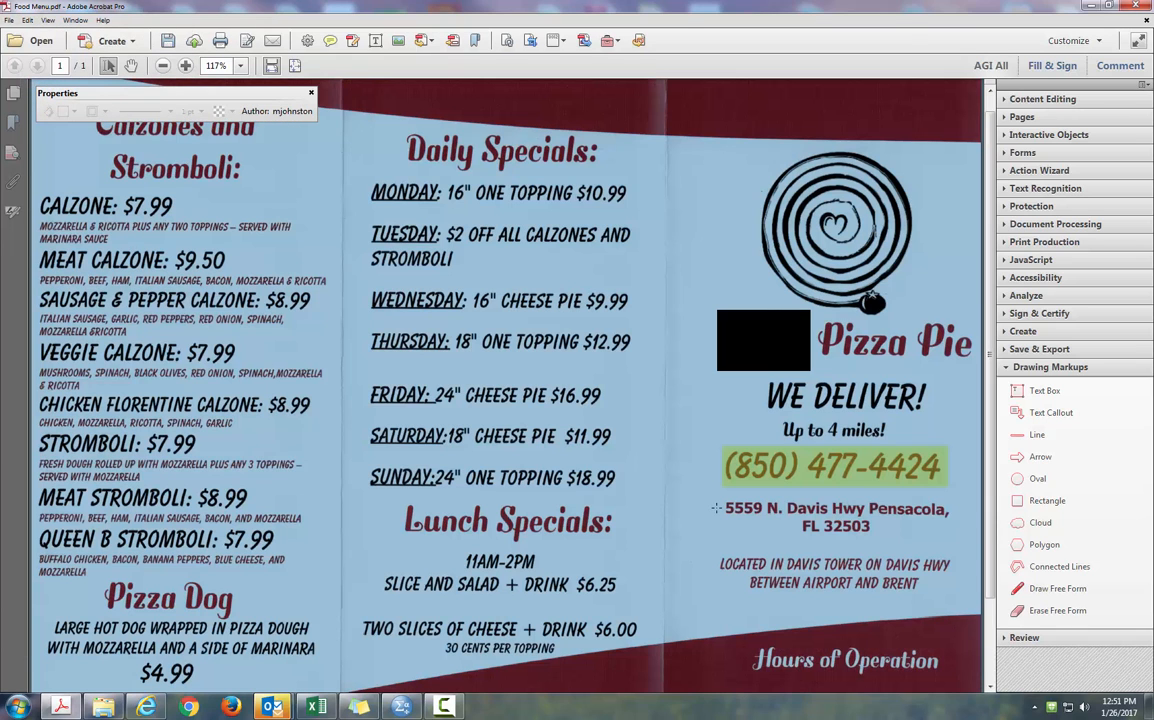
pyautogui.click(27, 20)
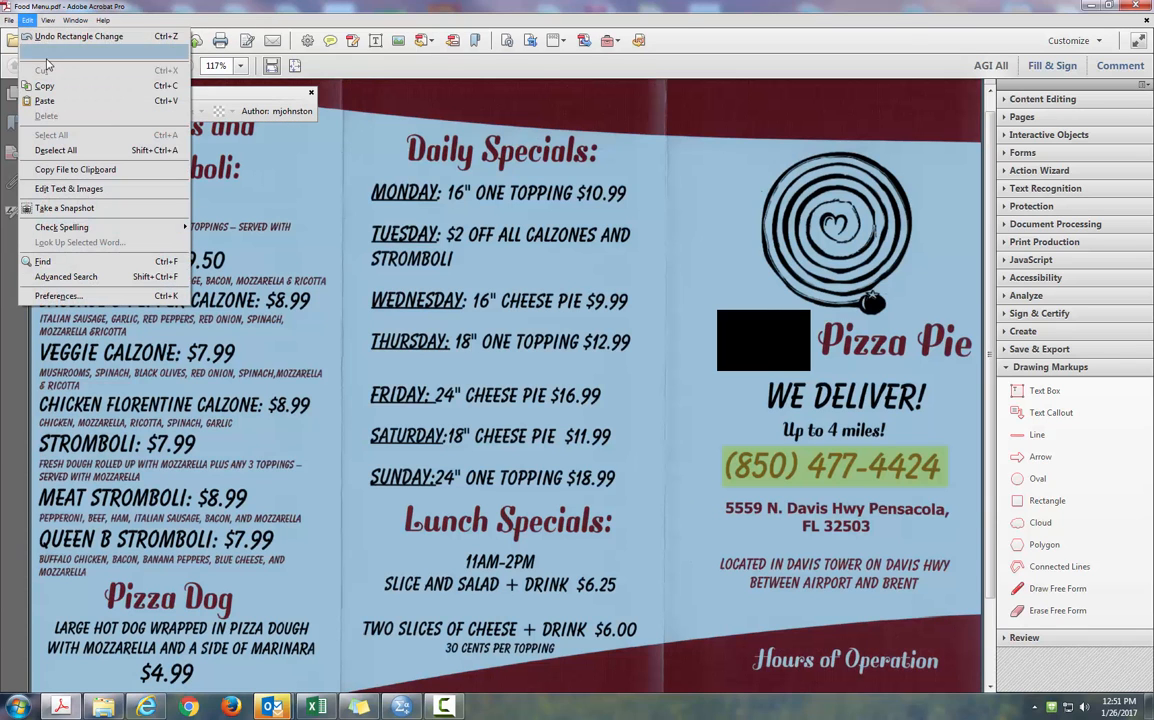
pyautogui.click(47, 101)
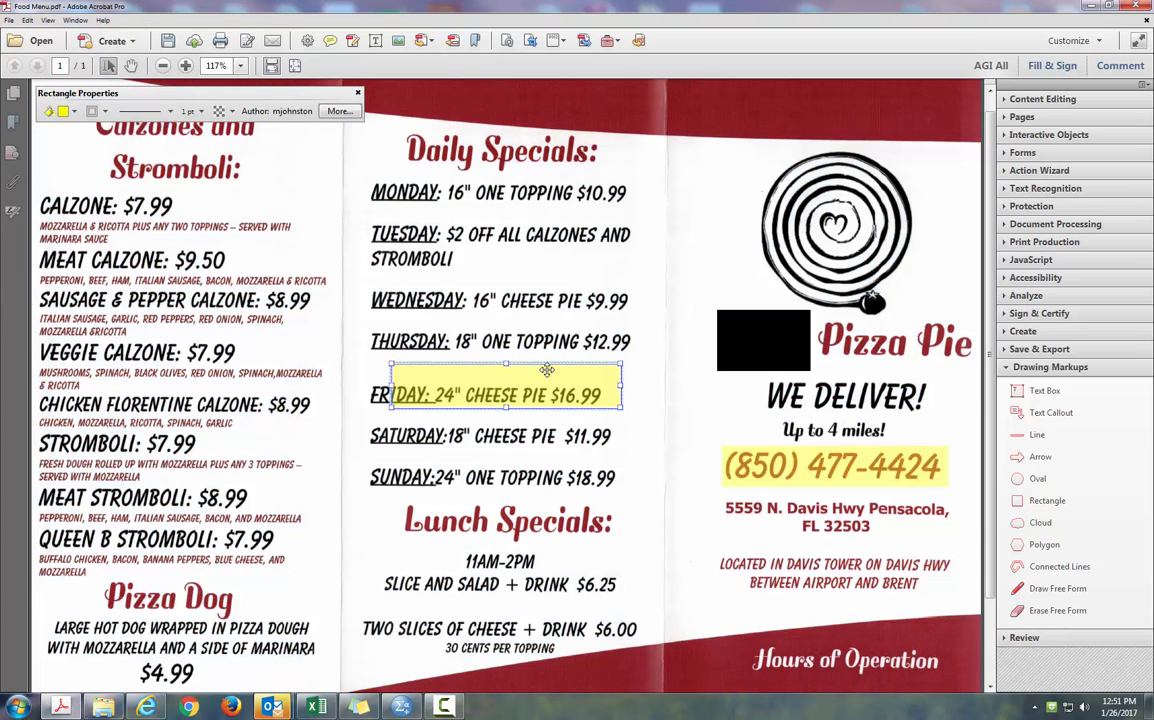
pyautogui.moveTo(555, 368); pyautogui.dragTo(880, 499)
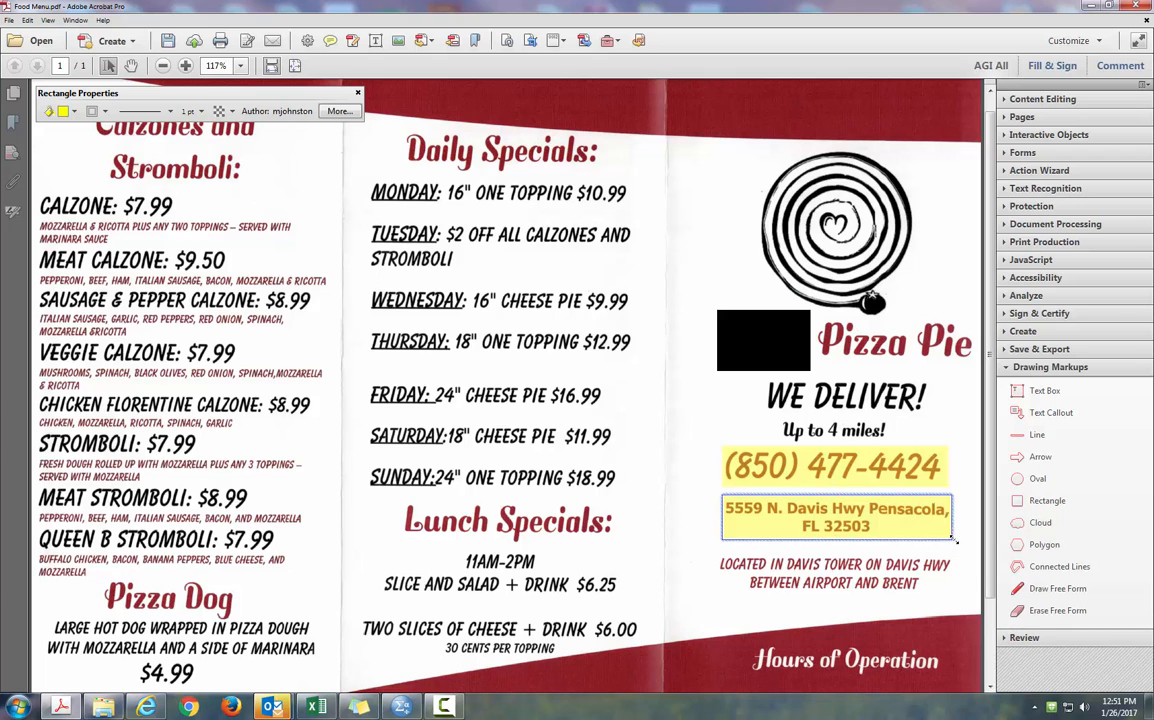
pyautogui.click(897, 549)
pyautogui.click(870, 533)
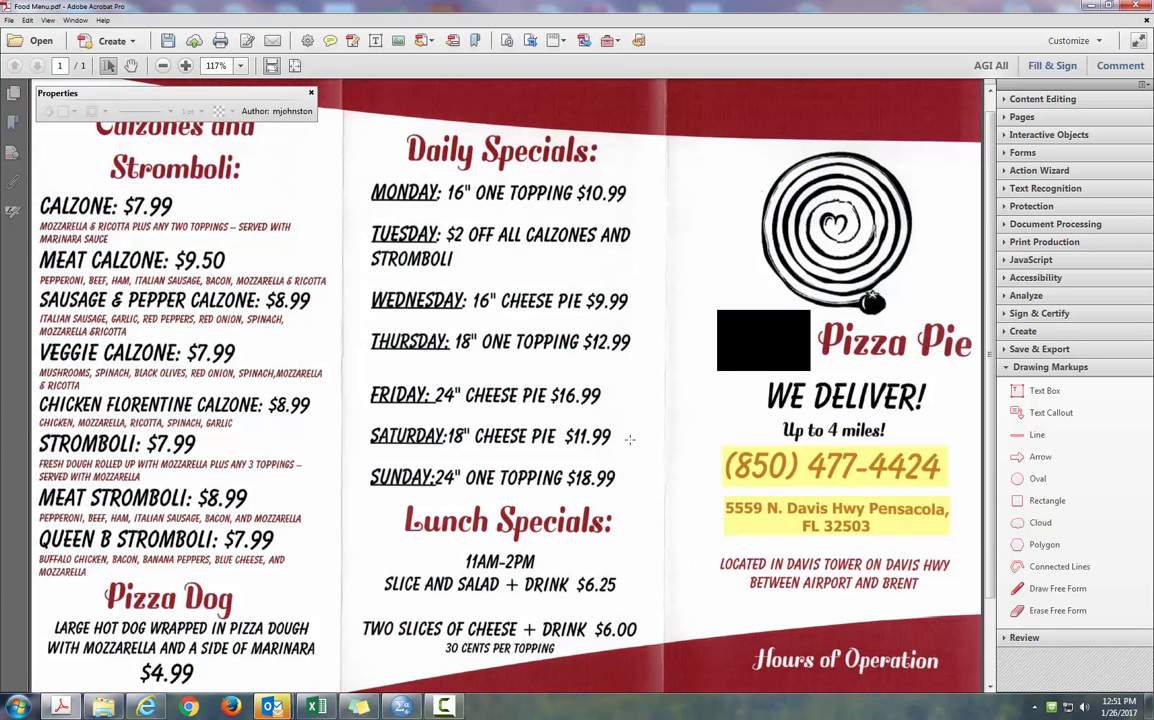
# Step: Copy the yellow rectangle over the street address and deselect it
pyautogui.click(785, 532)
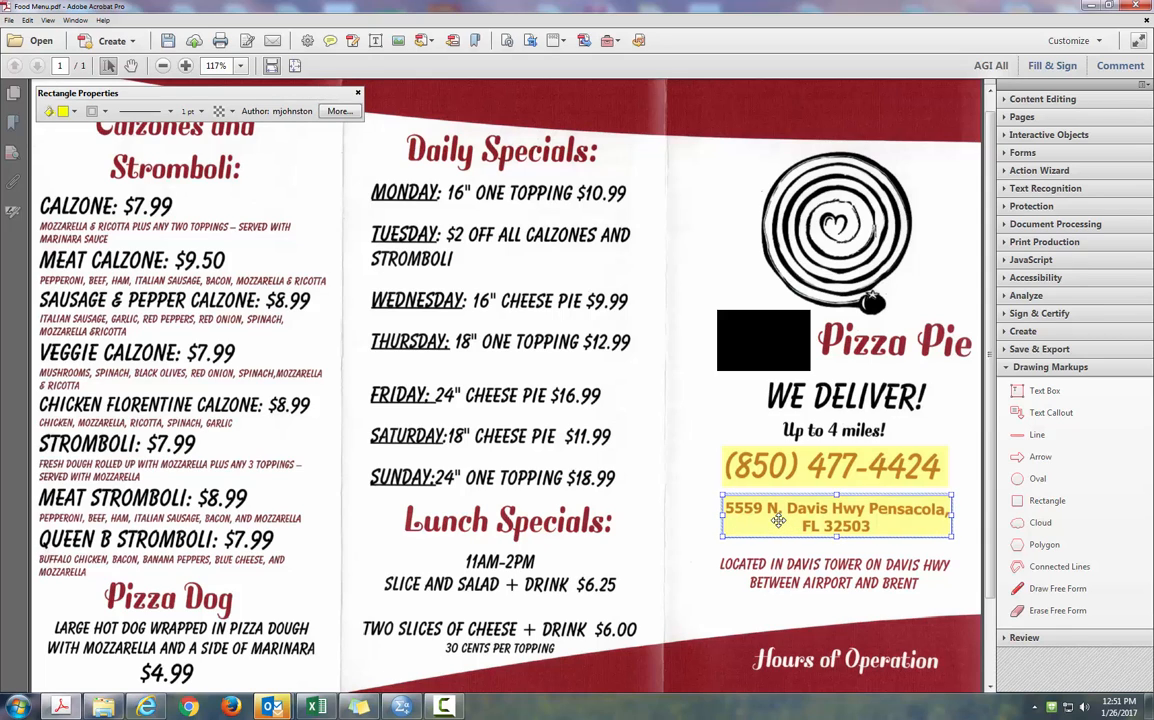
pyautogui.hotkey('ctrl', 'a')
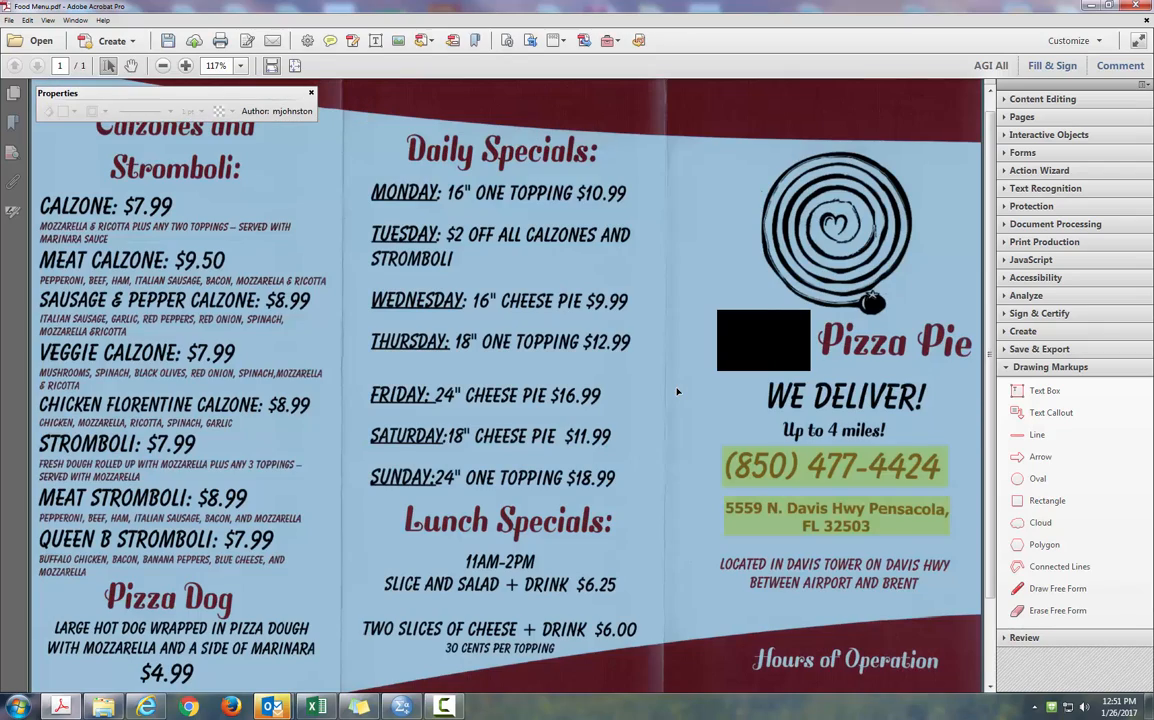
pyautogui.click(686, 390)
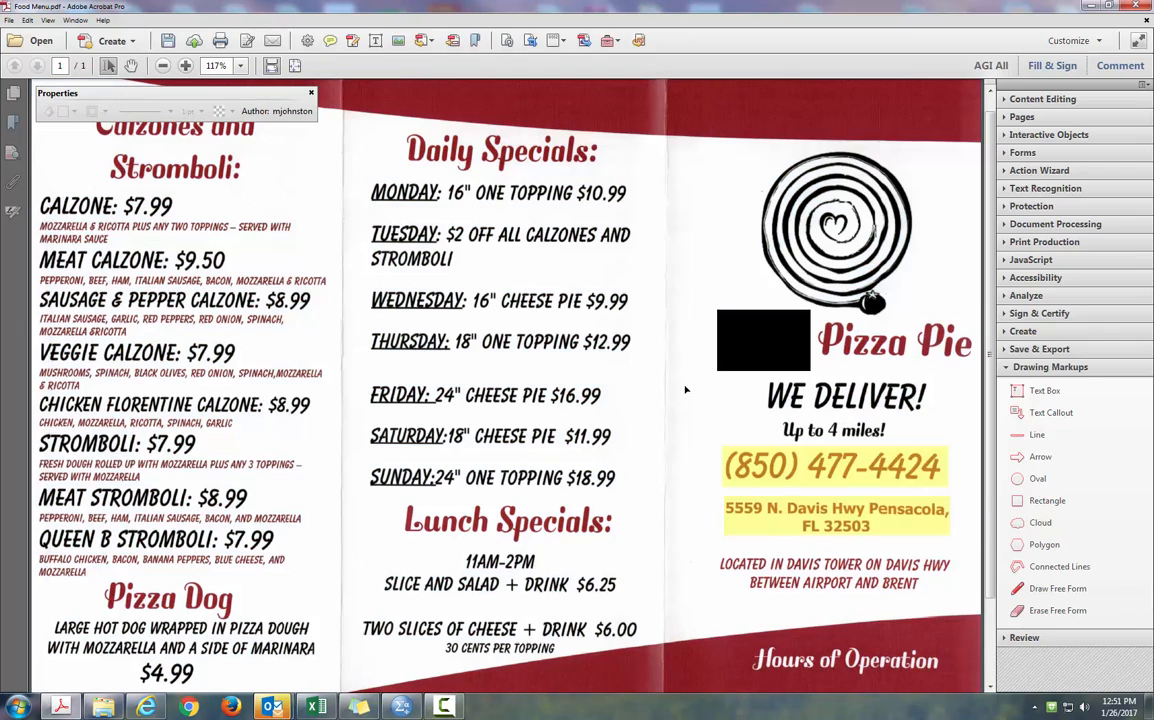
pyautogui.hotkey('ctrl', 'a')
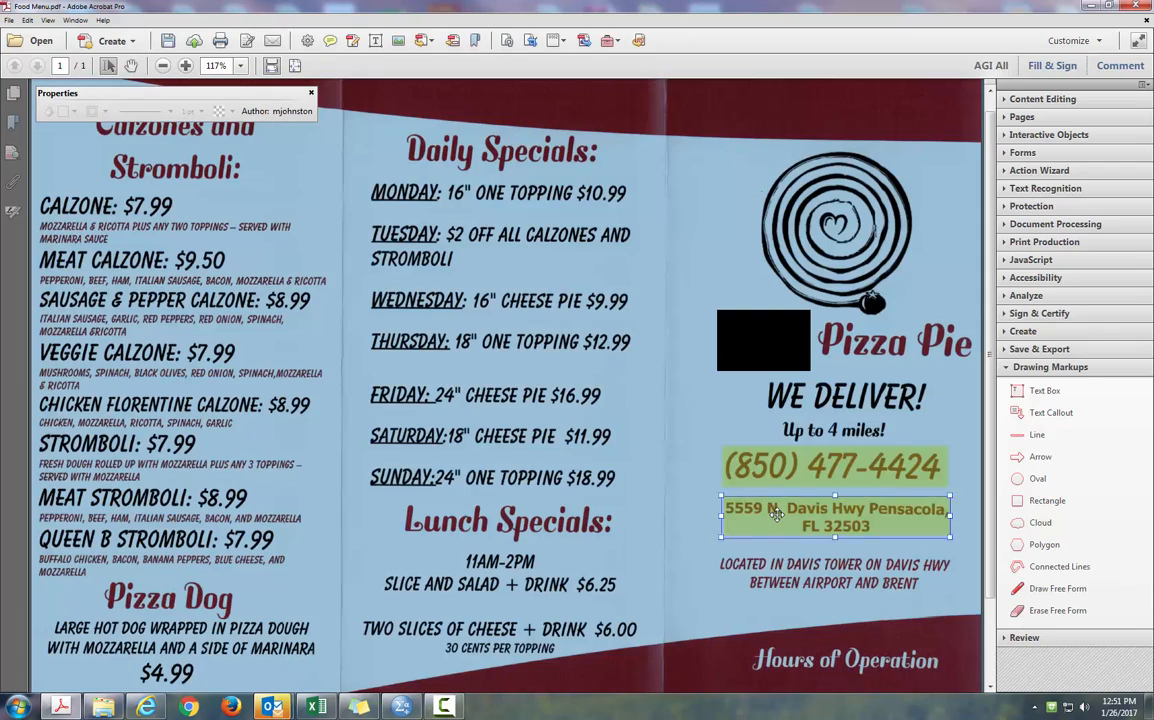
pyautogui.click(776, 510)
pyautogui.click(643, 396)
# Step: Paste the rectangle, place it over the red location lines below the street address, and widen it to cover the text
pyautogui.hotkey('ctrl', 'v')
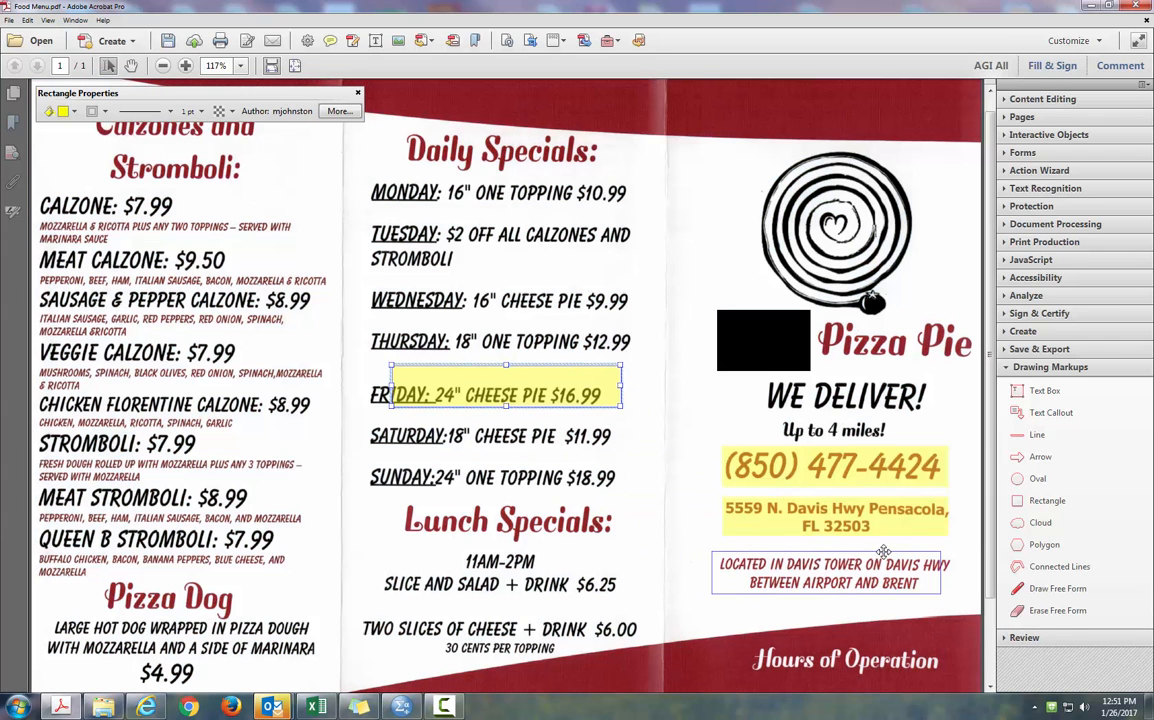
pyautogui.moveTo(888, 548); pyautogui.dragTo(889, 549)
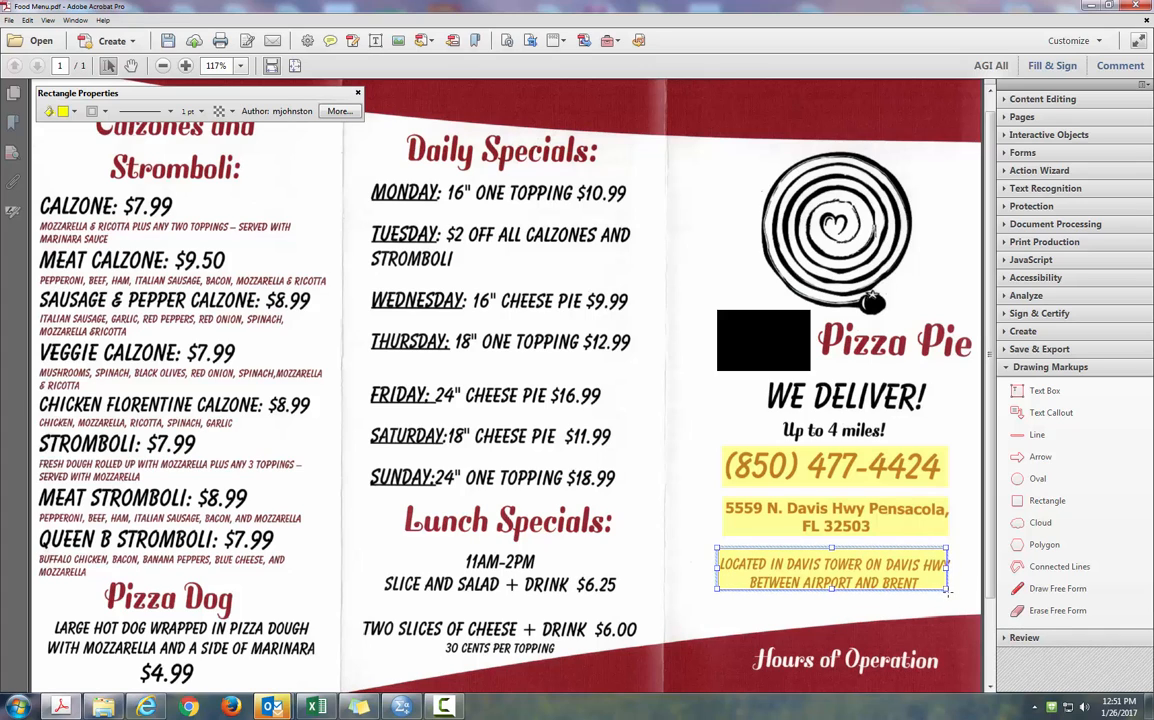
pyautogui.moveTo(946, 589); pyautogui.dragTo(956, 592)
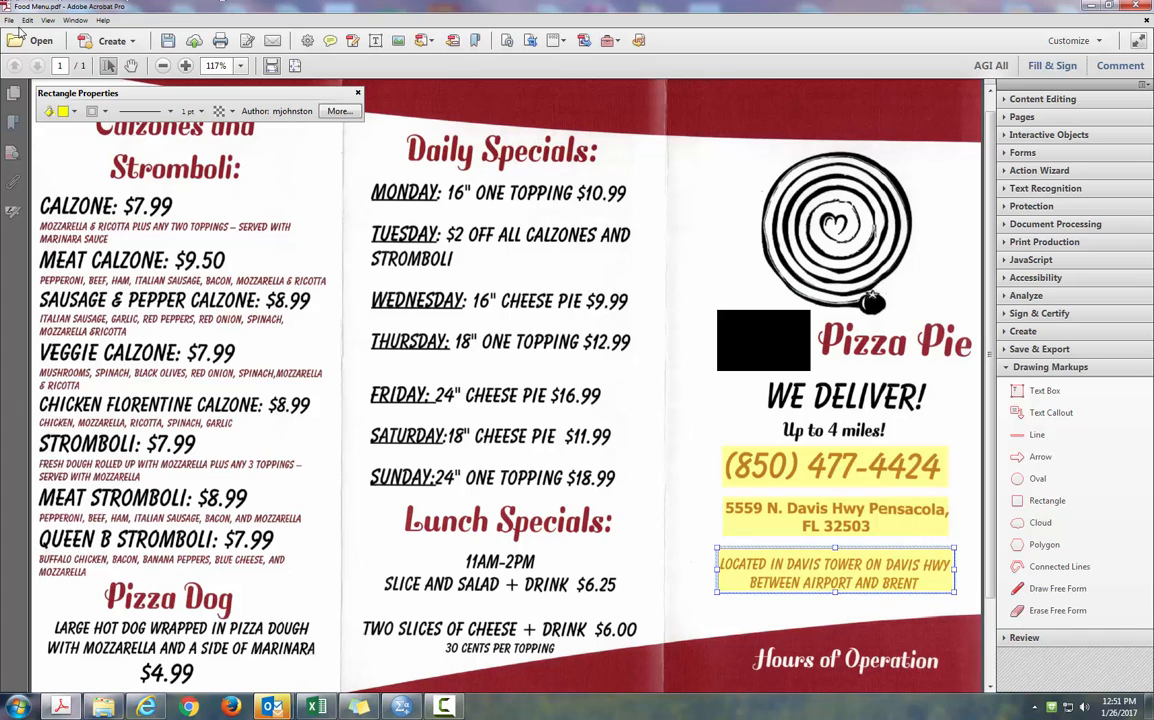
# Step: Start saving the marked-up menu as a PDF file
pyautogui.click(169, 44)
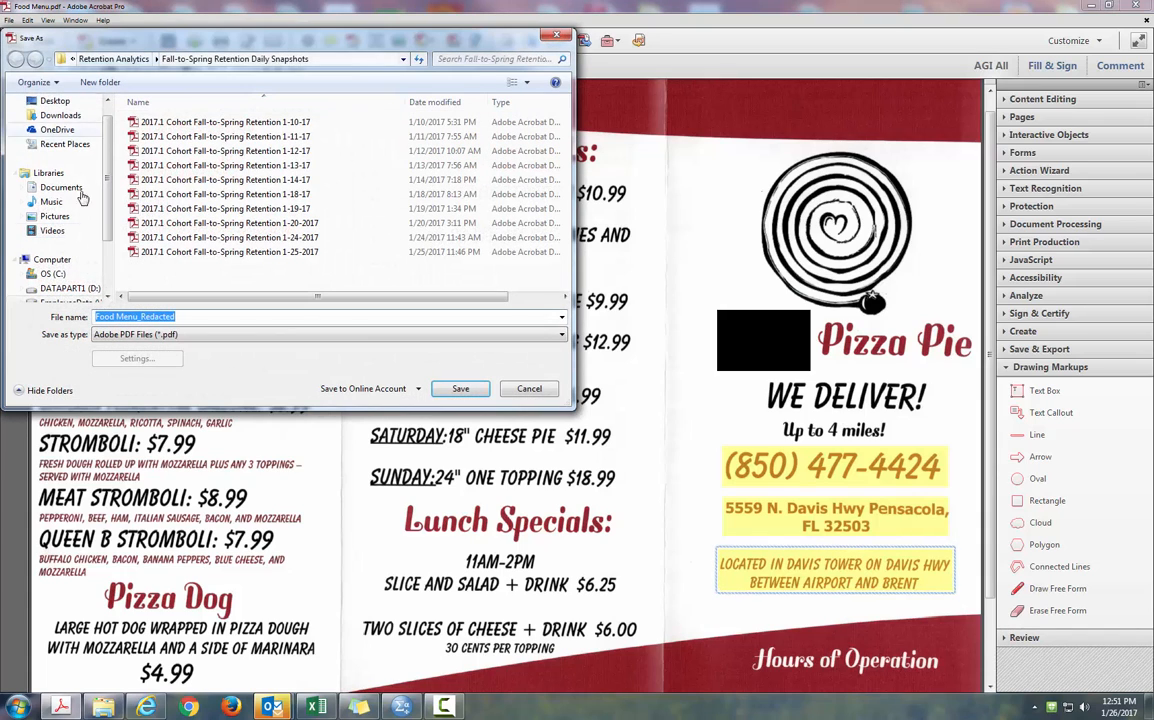